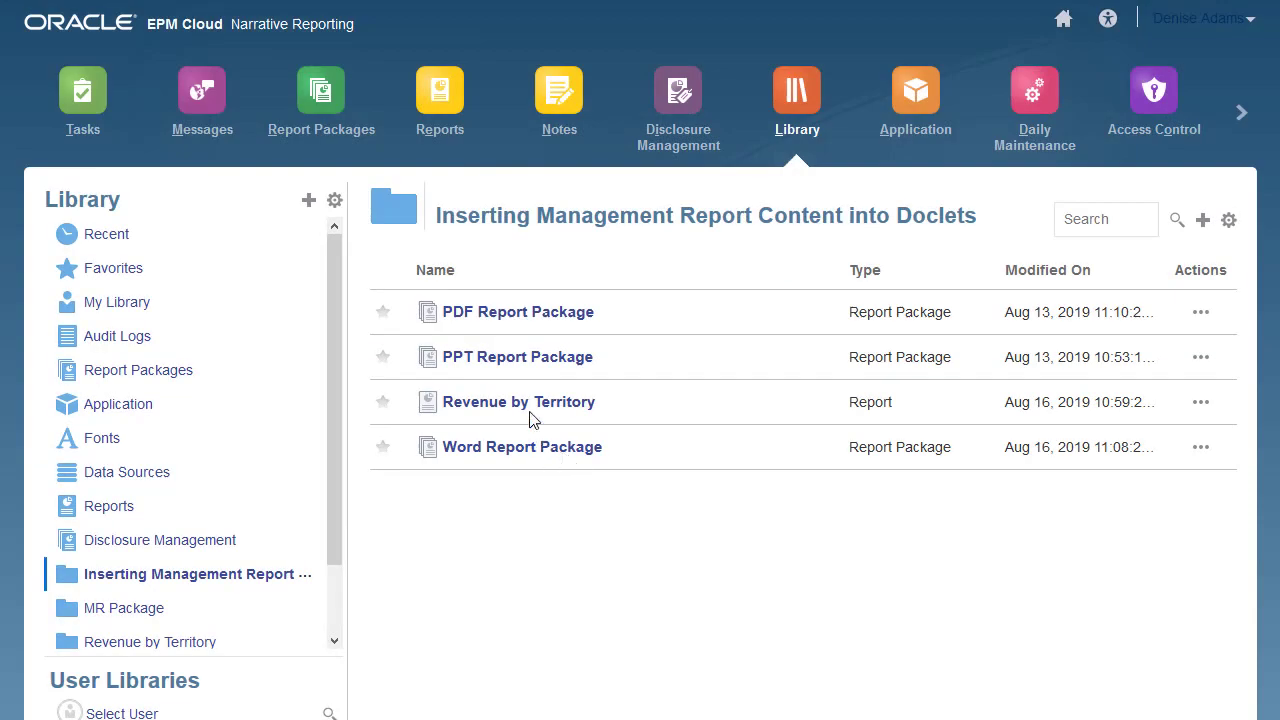
left_click(530, 414)
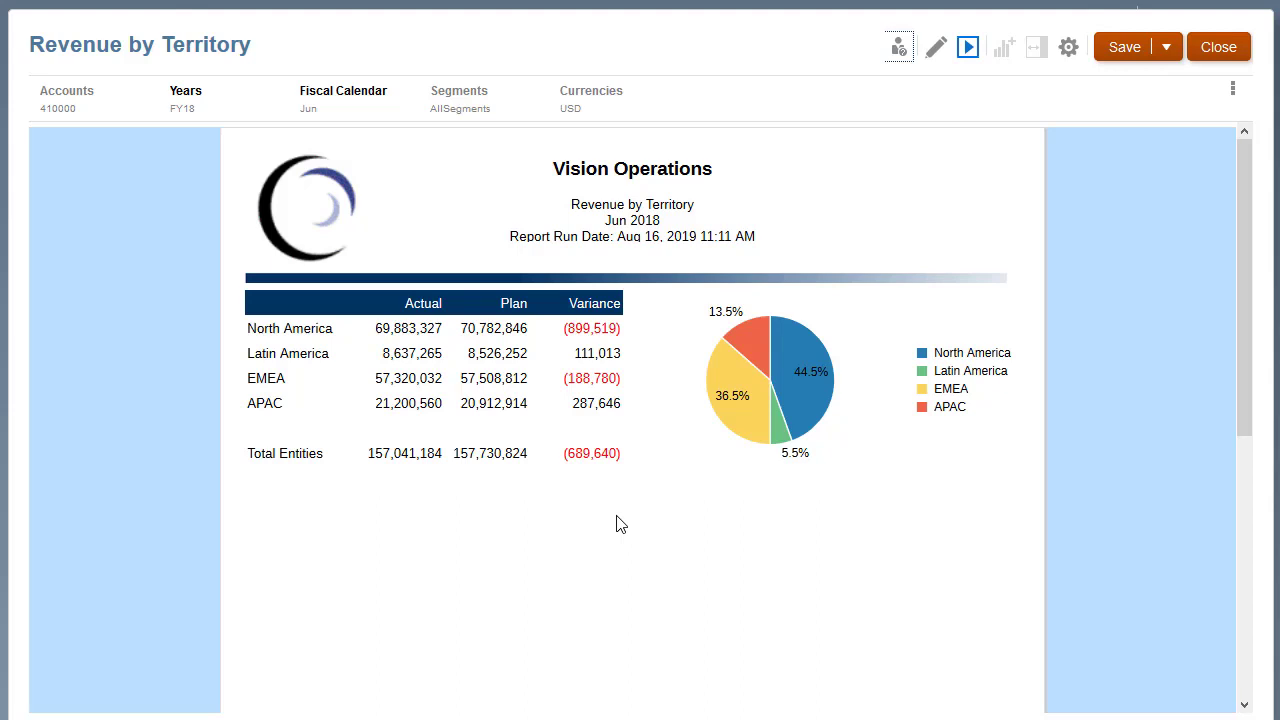
left_click(1208, 53)
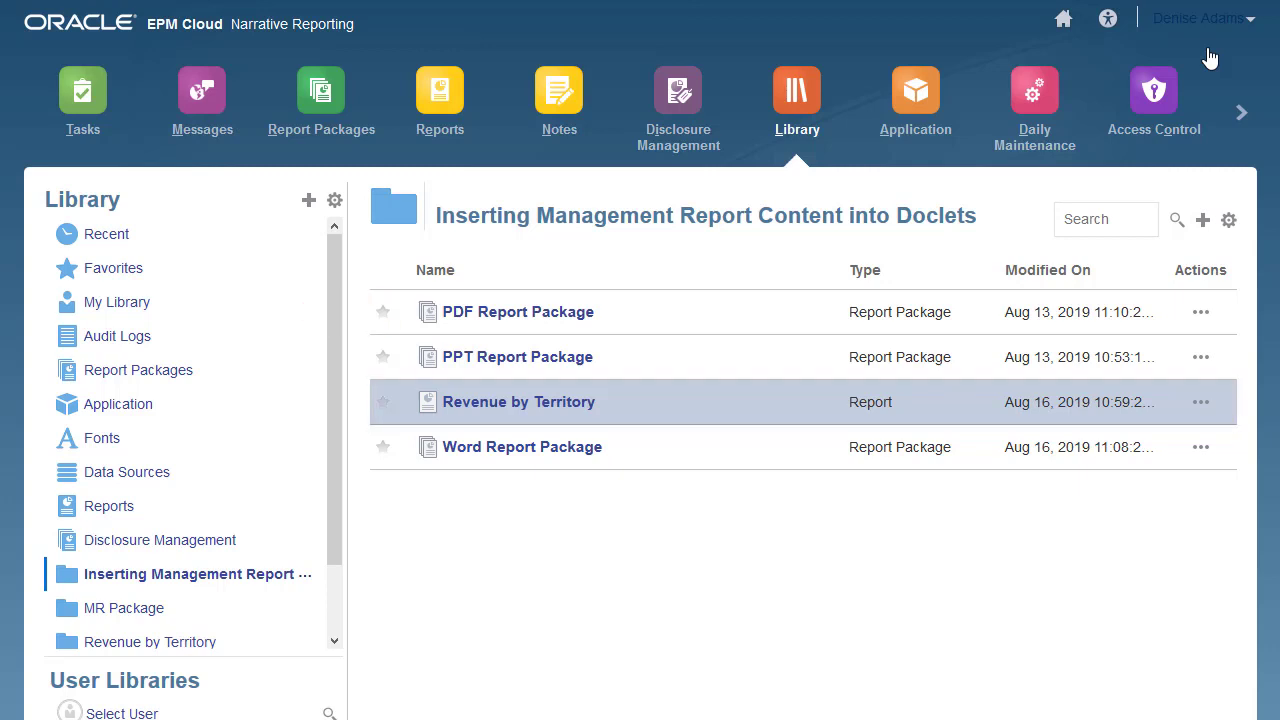
Open the Word Report Package, preview the Word Doclet, then list the Add Doclet types
left_click(502, 452)
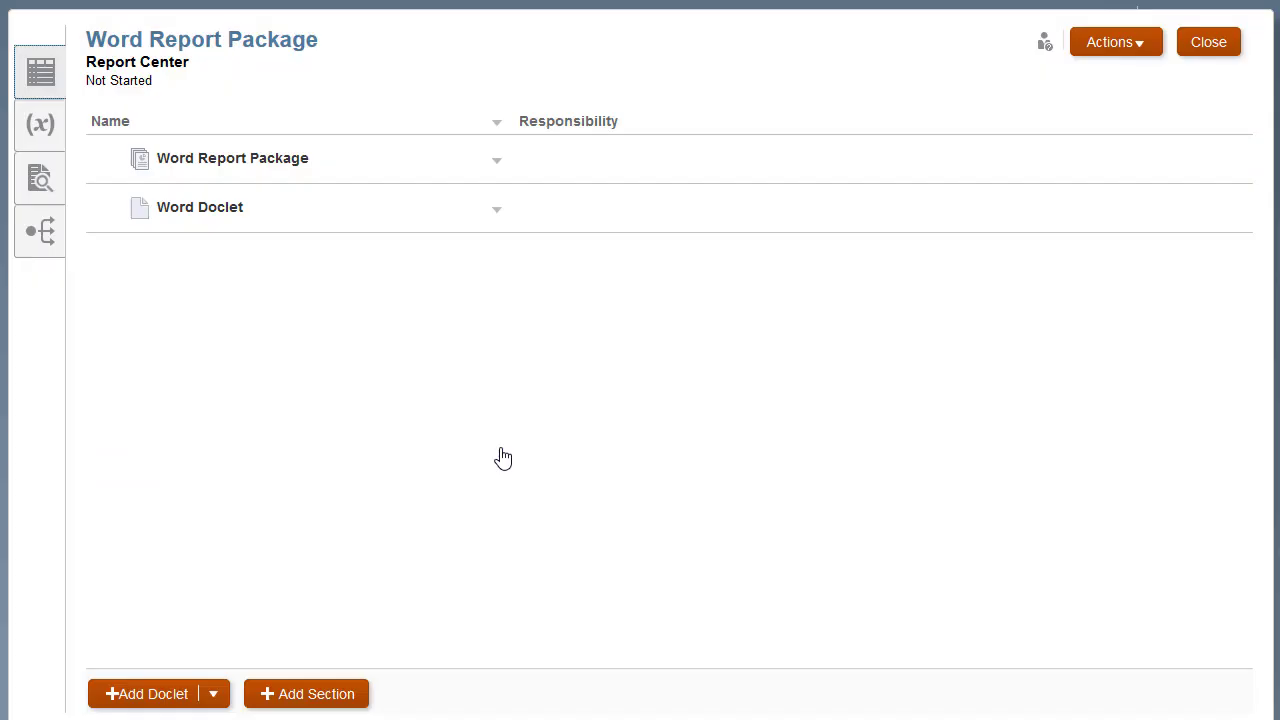
left_click(498, 214)
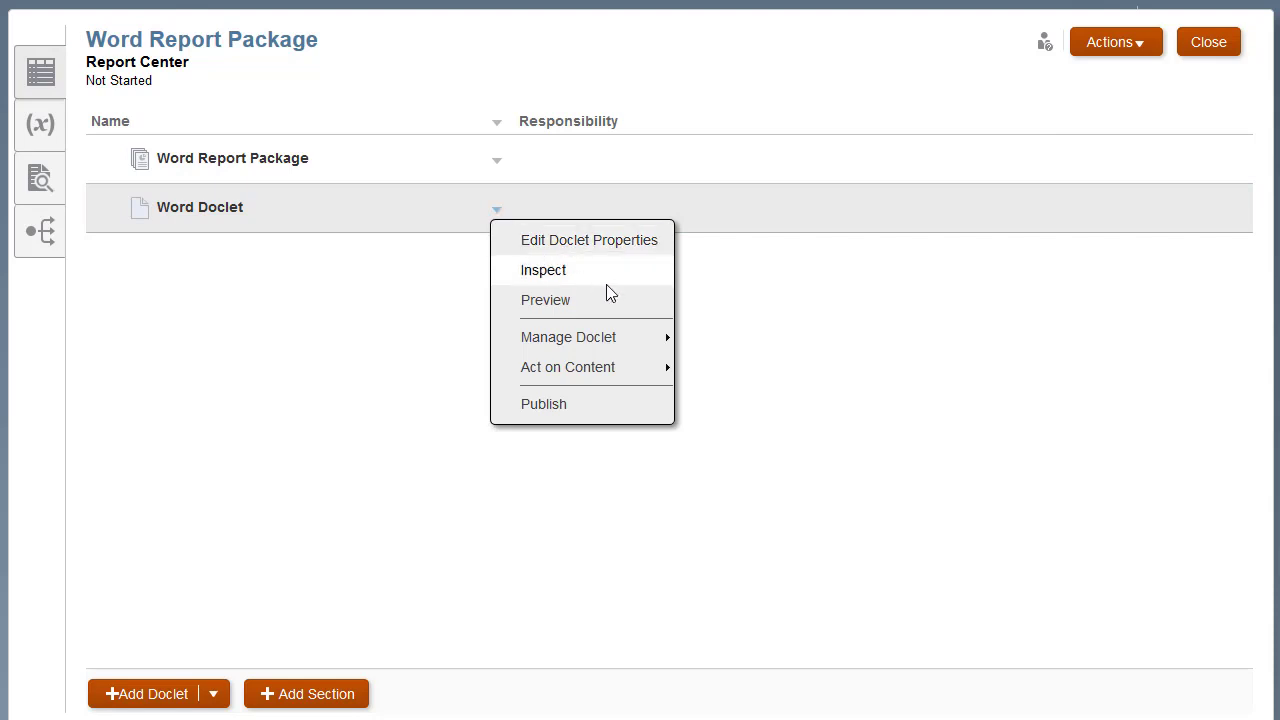
left_click(667, 308)
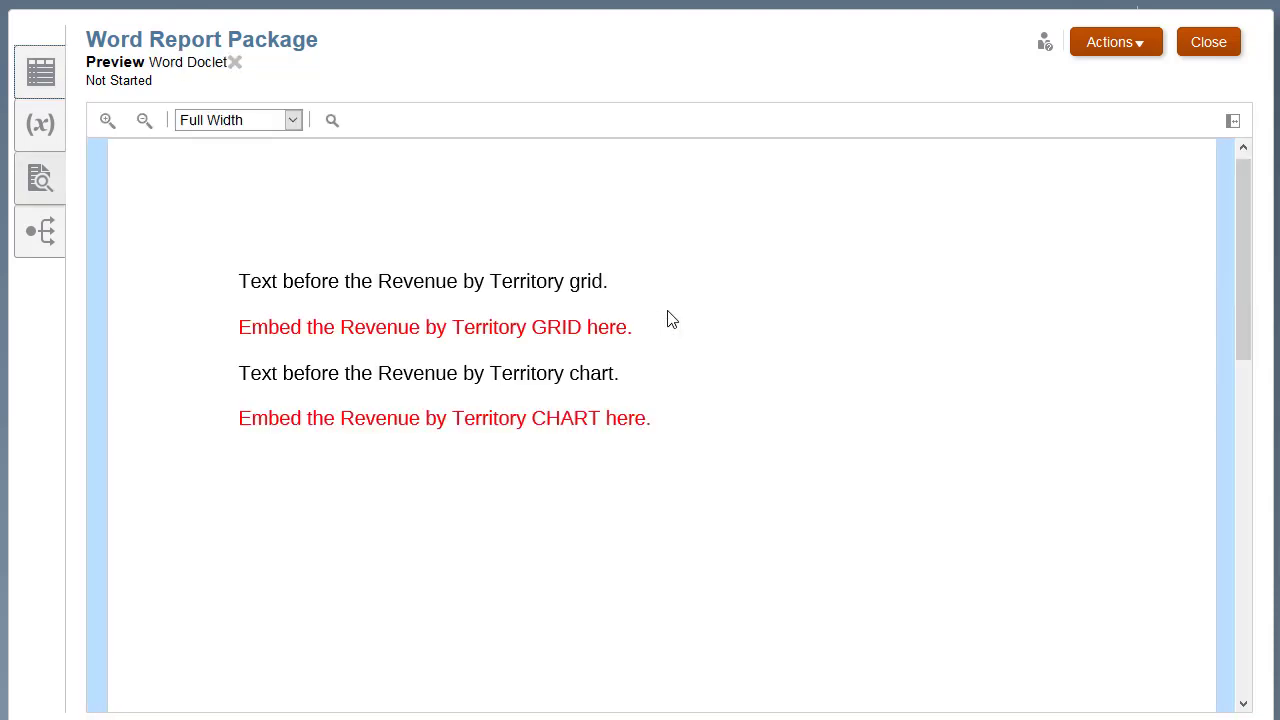
left_click(40, 78)
left_click(213, 695)
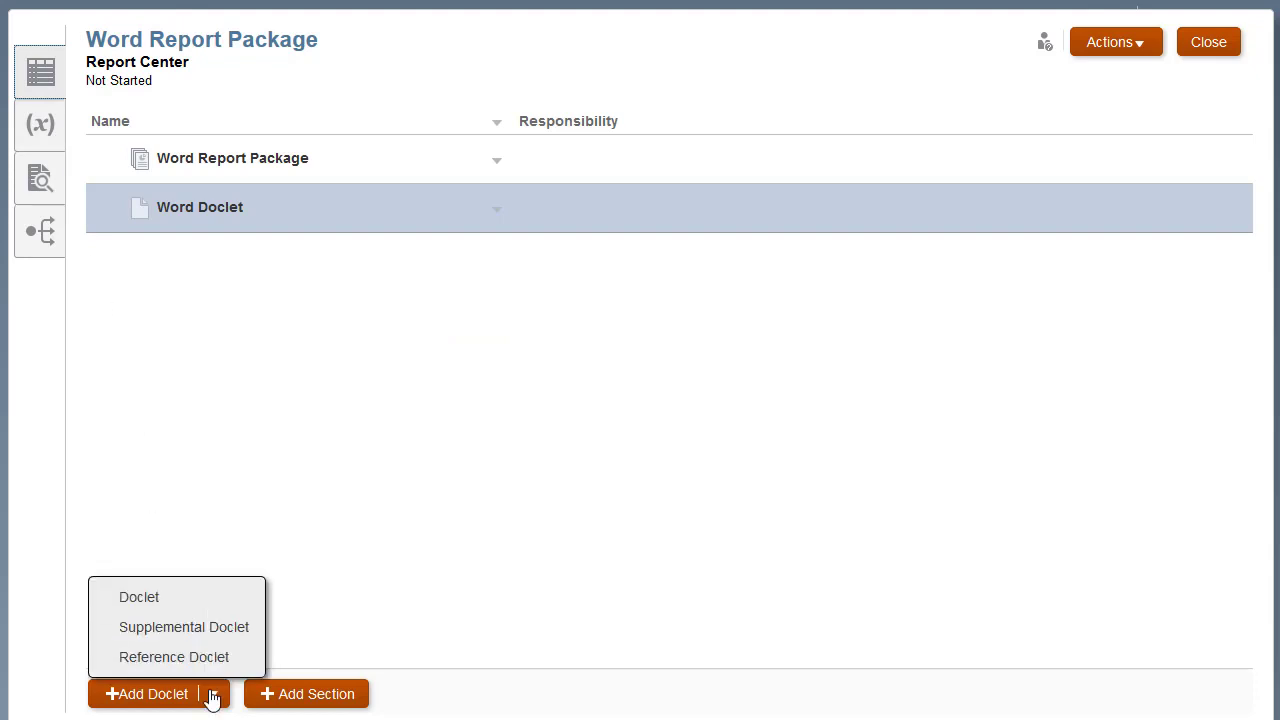
Create a Report-type reference doclet using Revenue by Territory from the Inserting Management folder
left_click(237, 662)
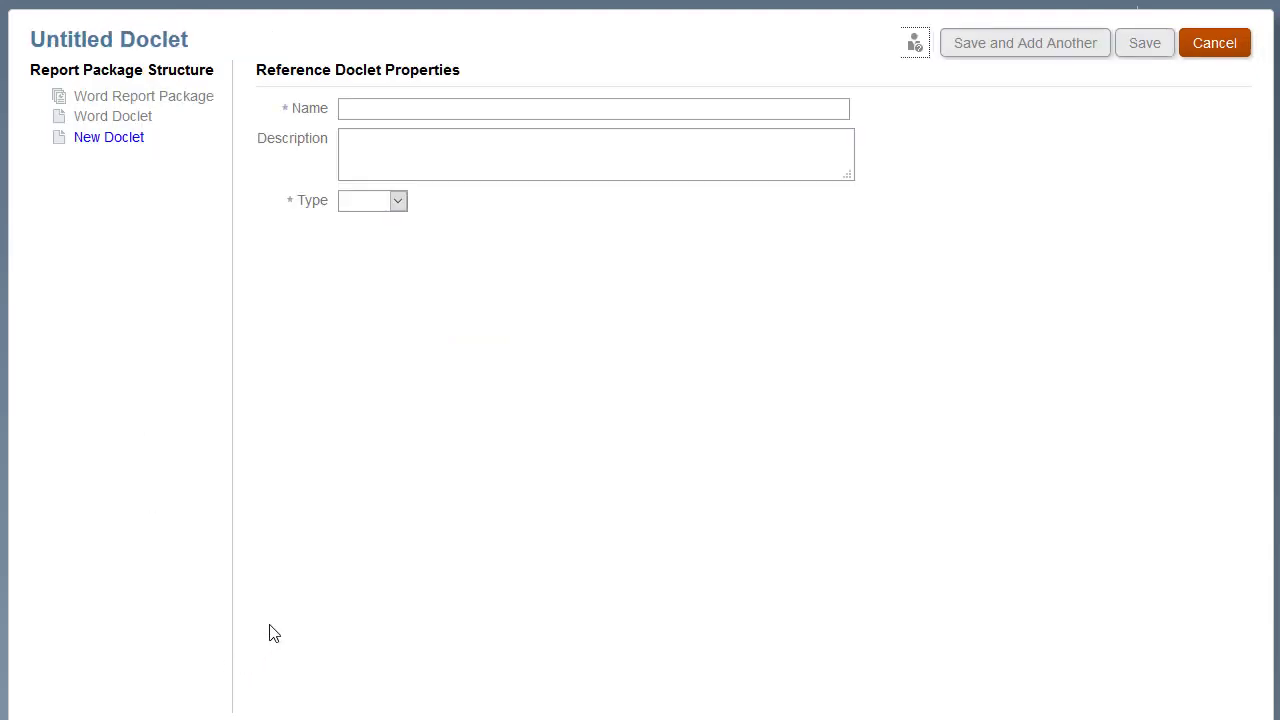
left_click(398, 203)
left_click(399, 277)
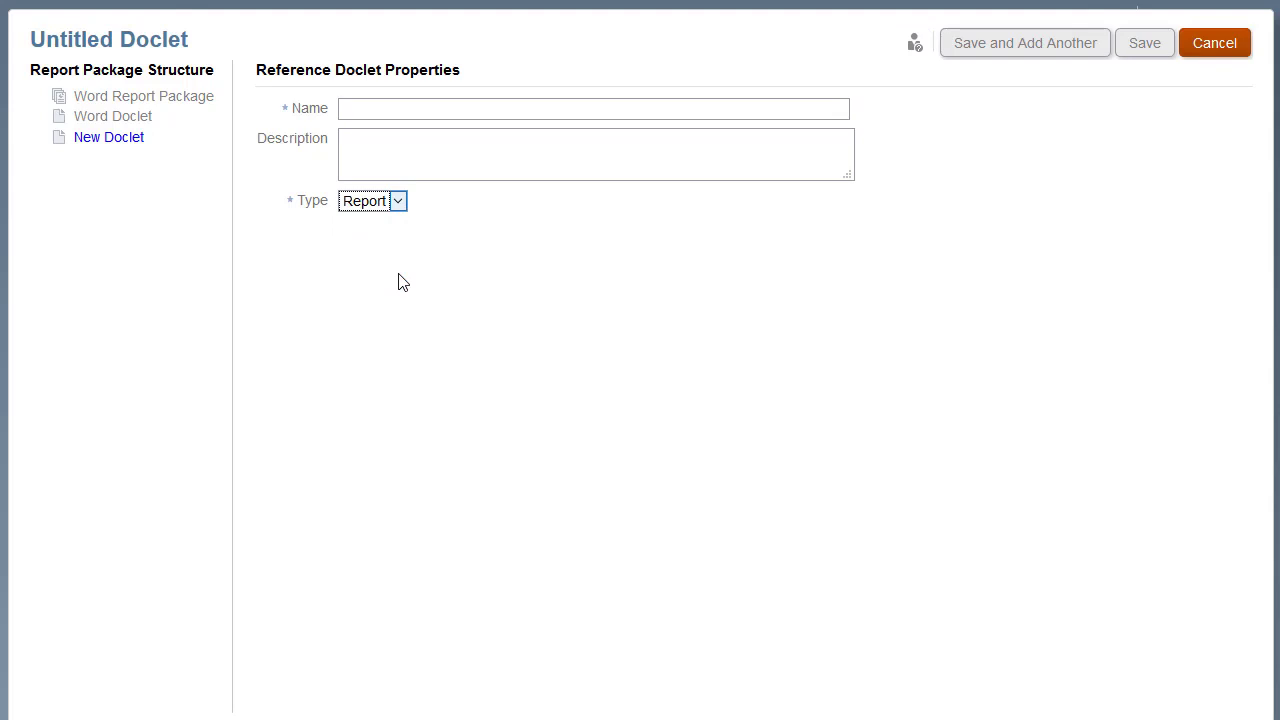
left_click(543, 271)
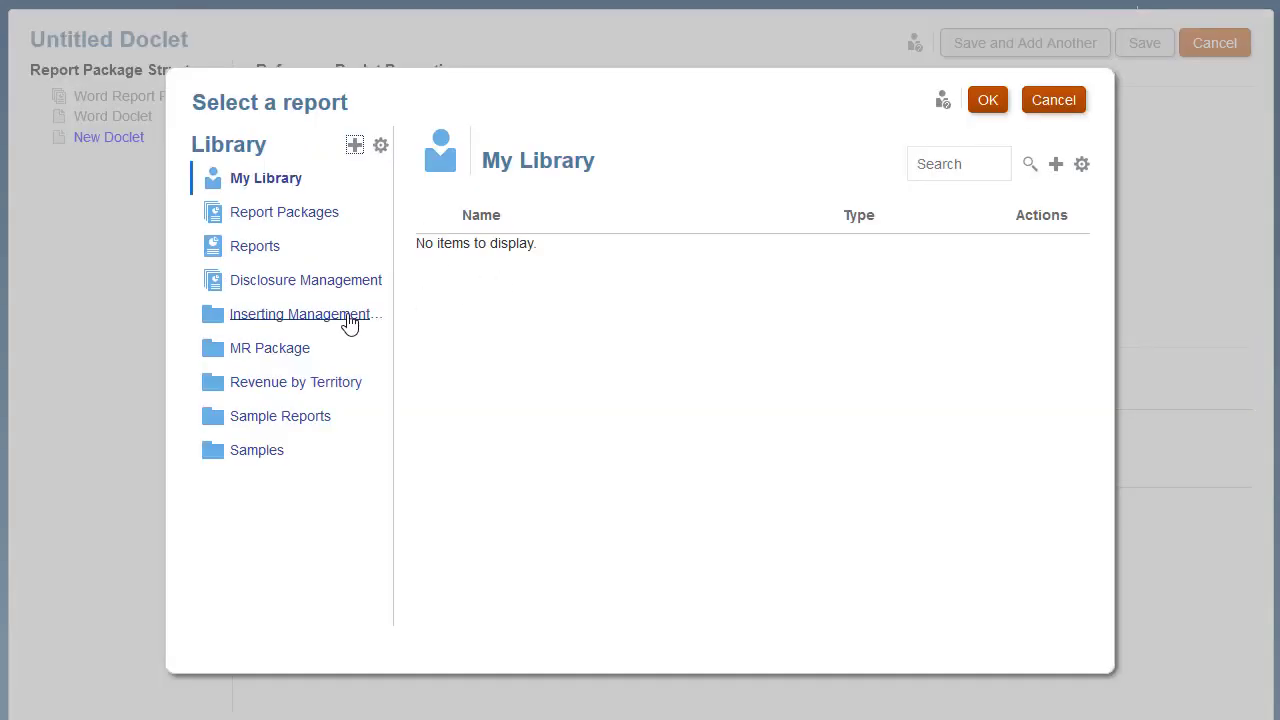
left_click(349, 320)
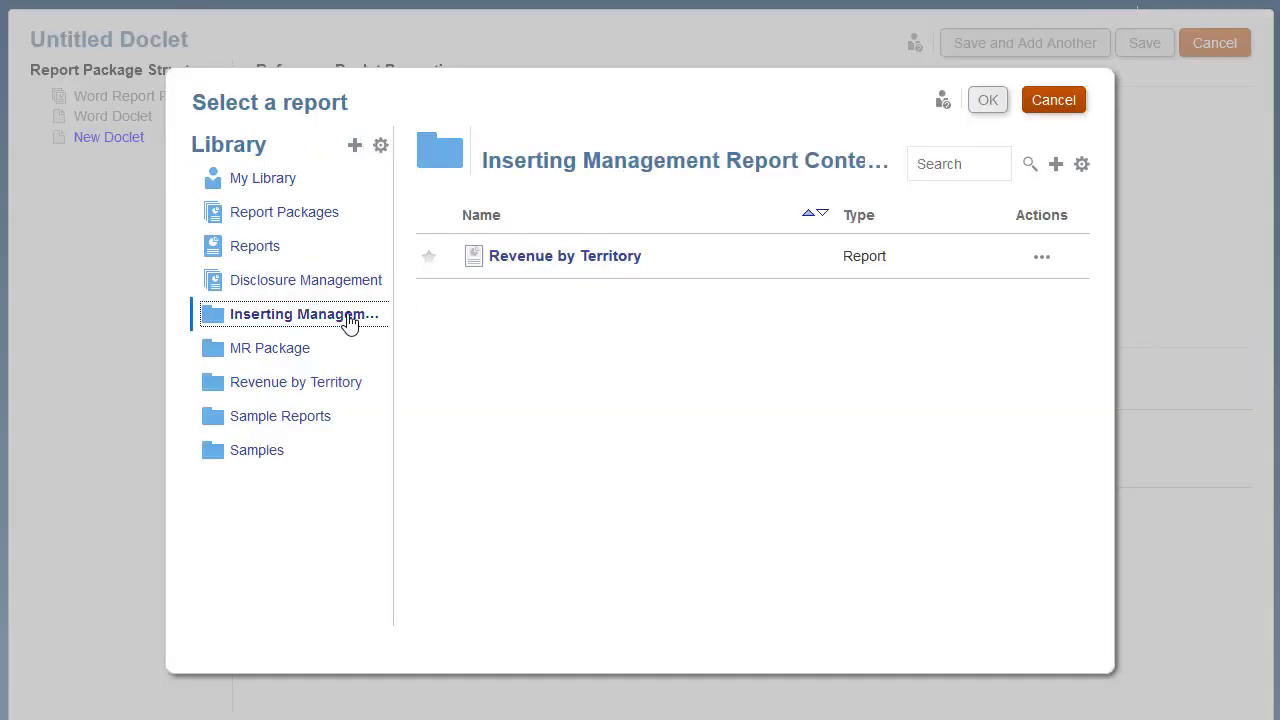
double_click(557, 262)
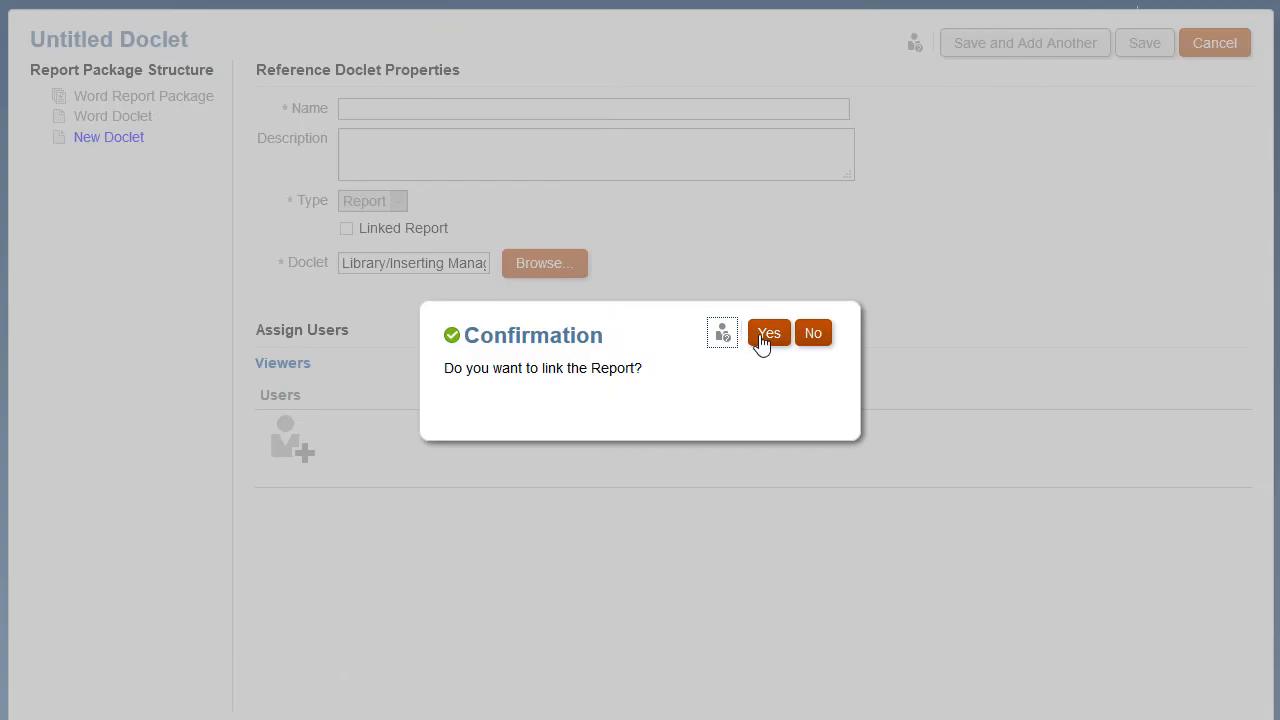
Confirm the Revenue by Territory report and keep its FY18, Jun point of view
left_click(767, 336)
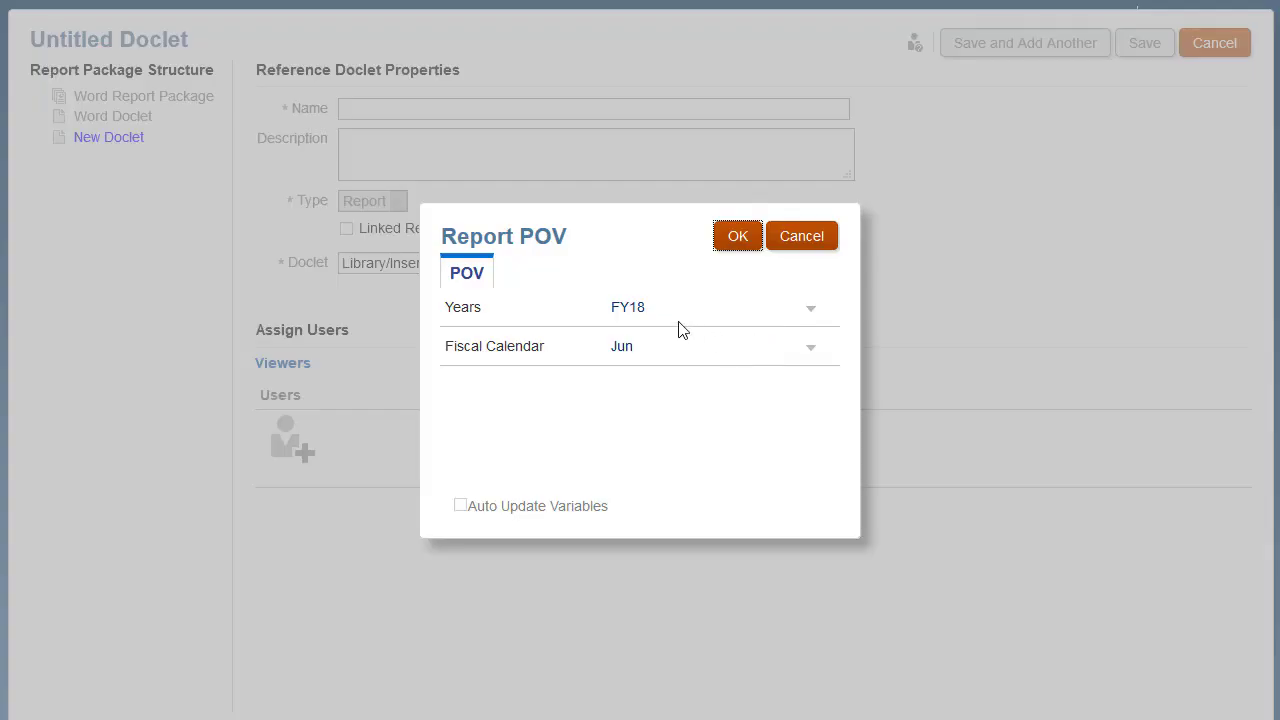
left_click(625, 308)
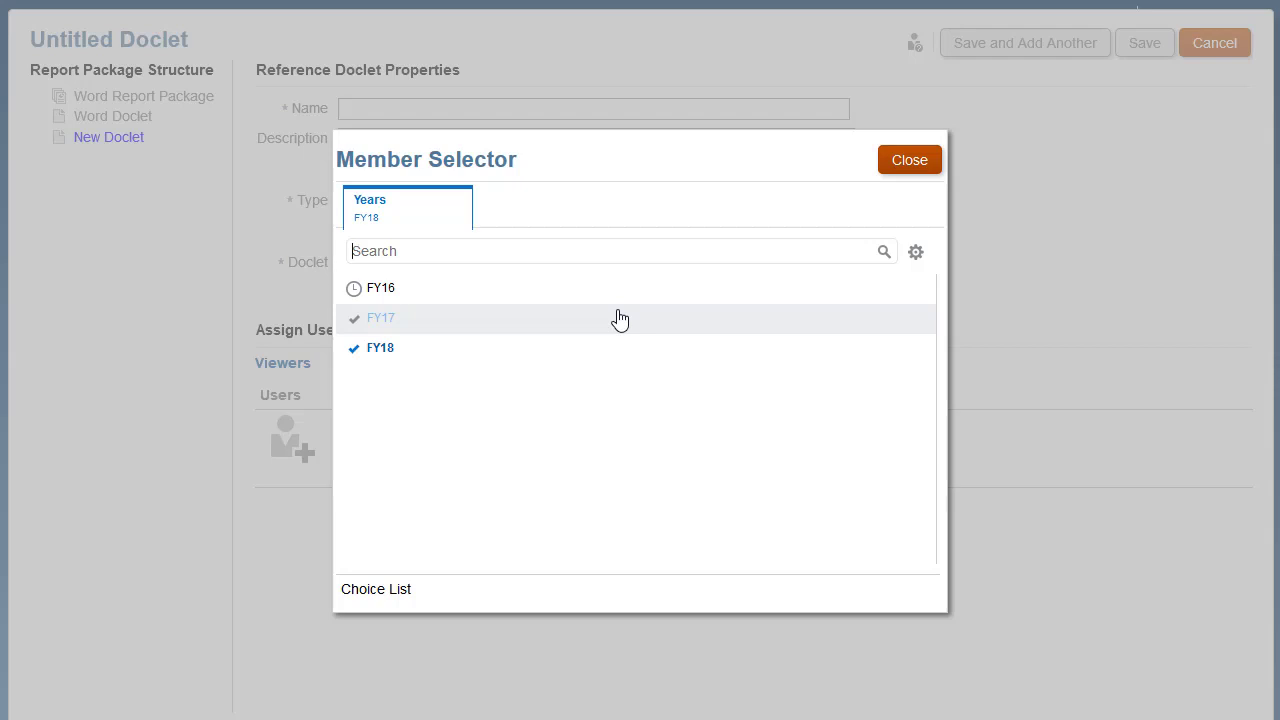
left_click(909, 172)
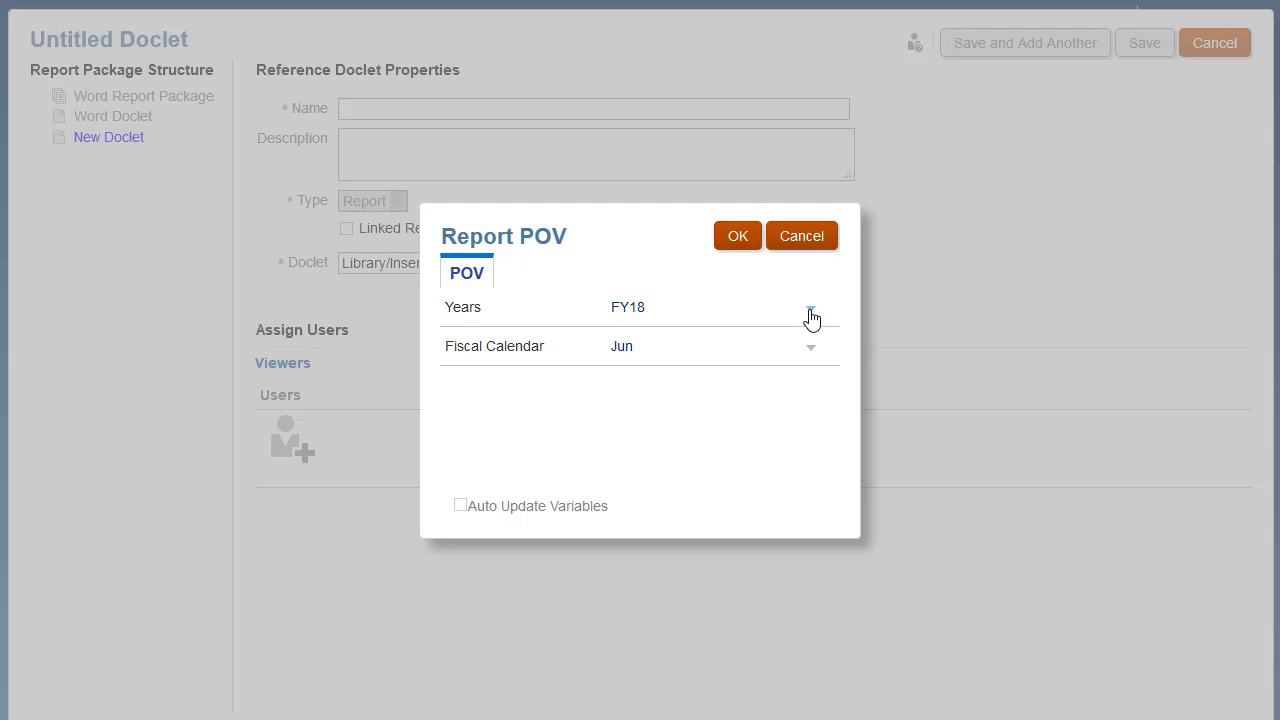
left_click(811, 313)
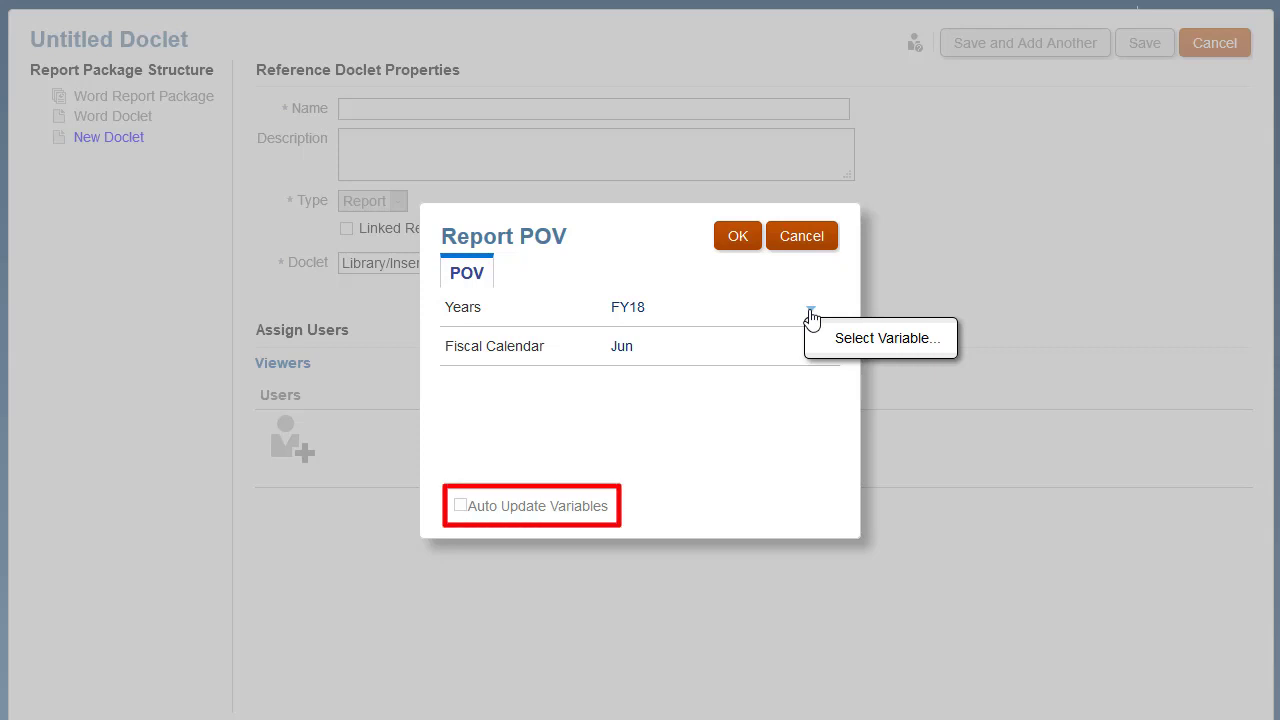
left_click(737, 246)
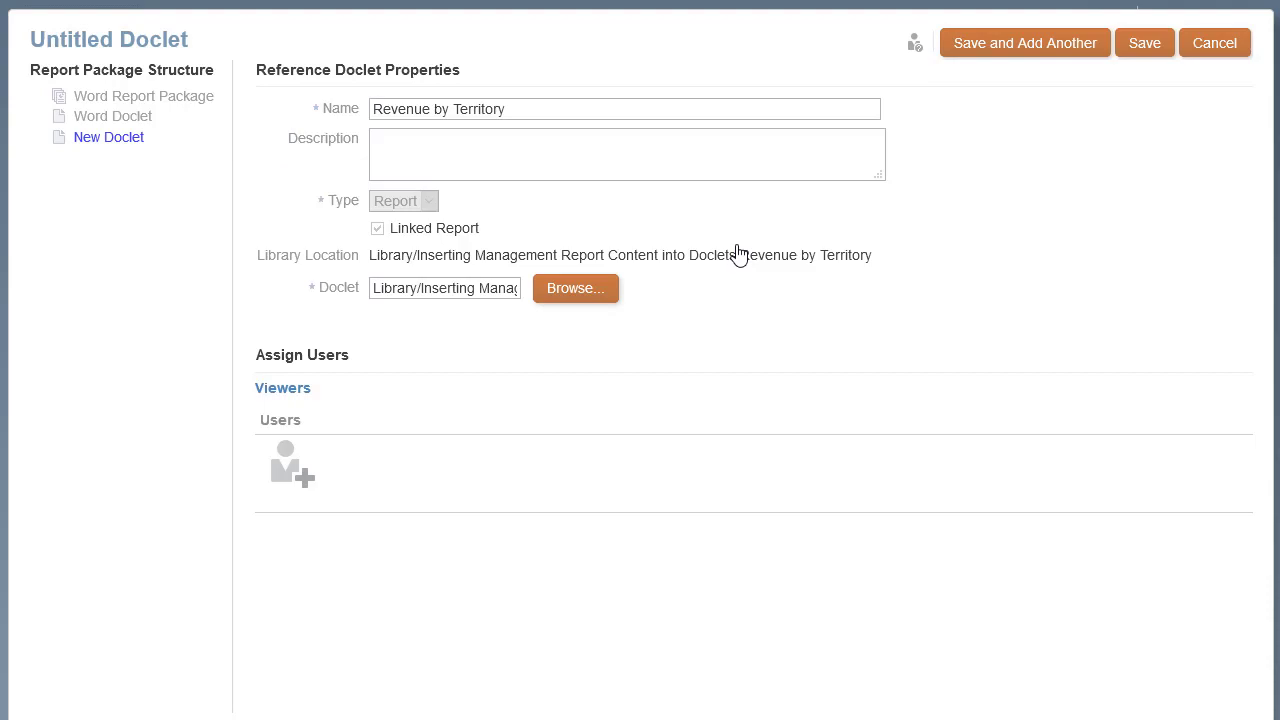
Find a user by name, assign them as the doclet's viewer, and save the doclet
left_click(289, 468)
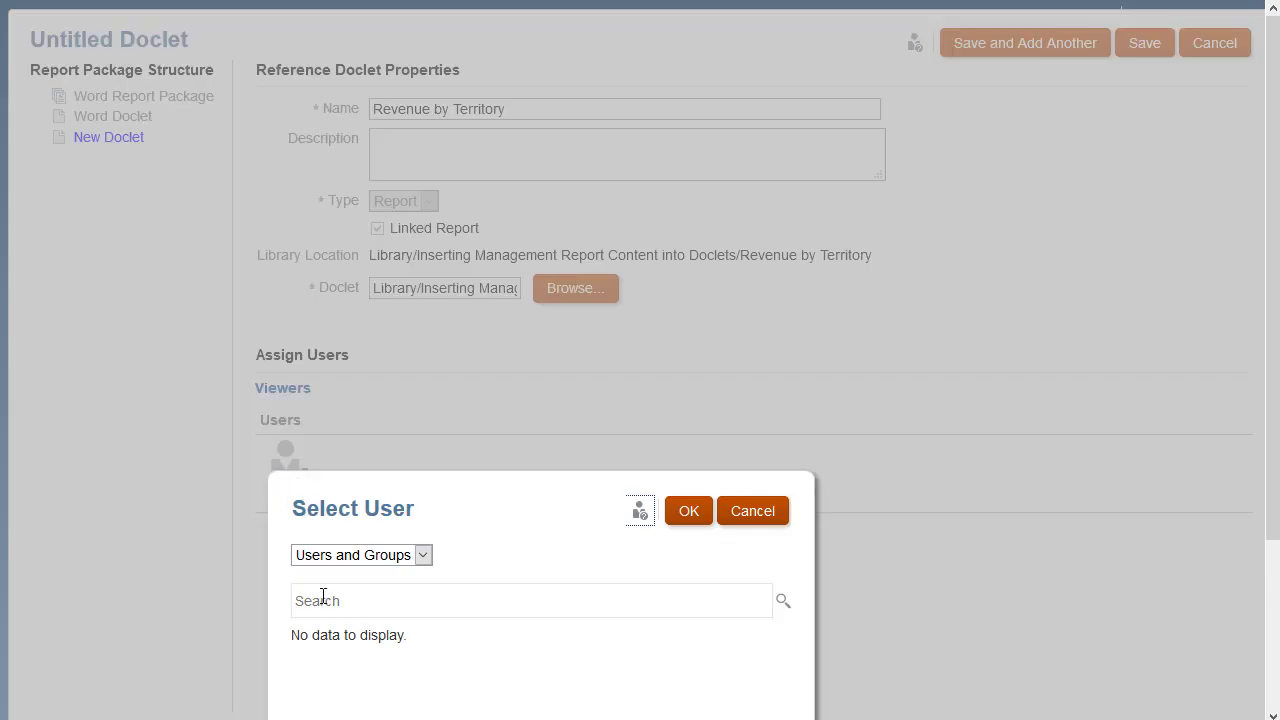
left_click(323, 597)
type("Barry")
left_click(782, 603)
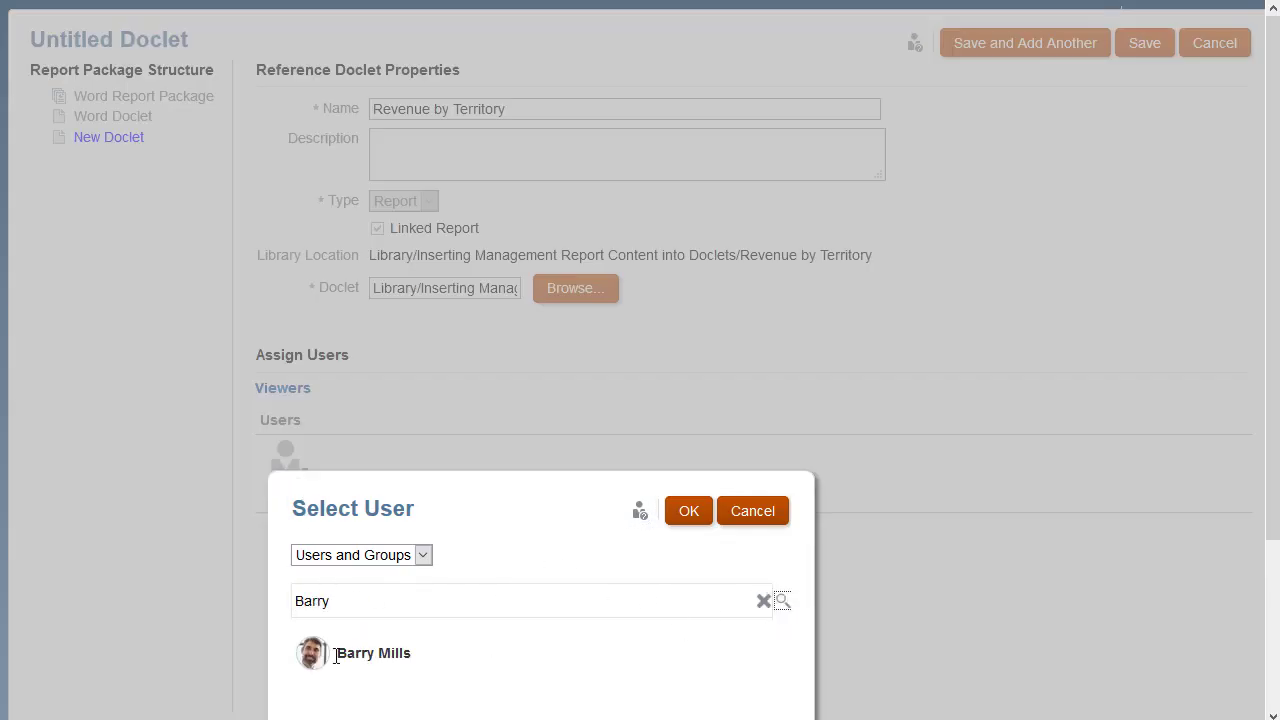
left_click(336, 655)
left_click(689, 515)
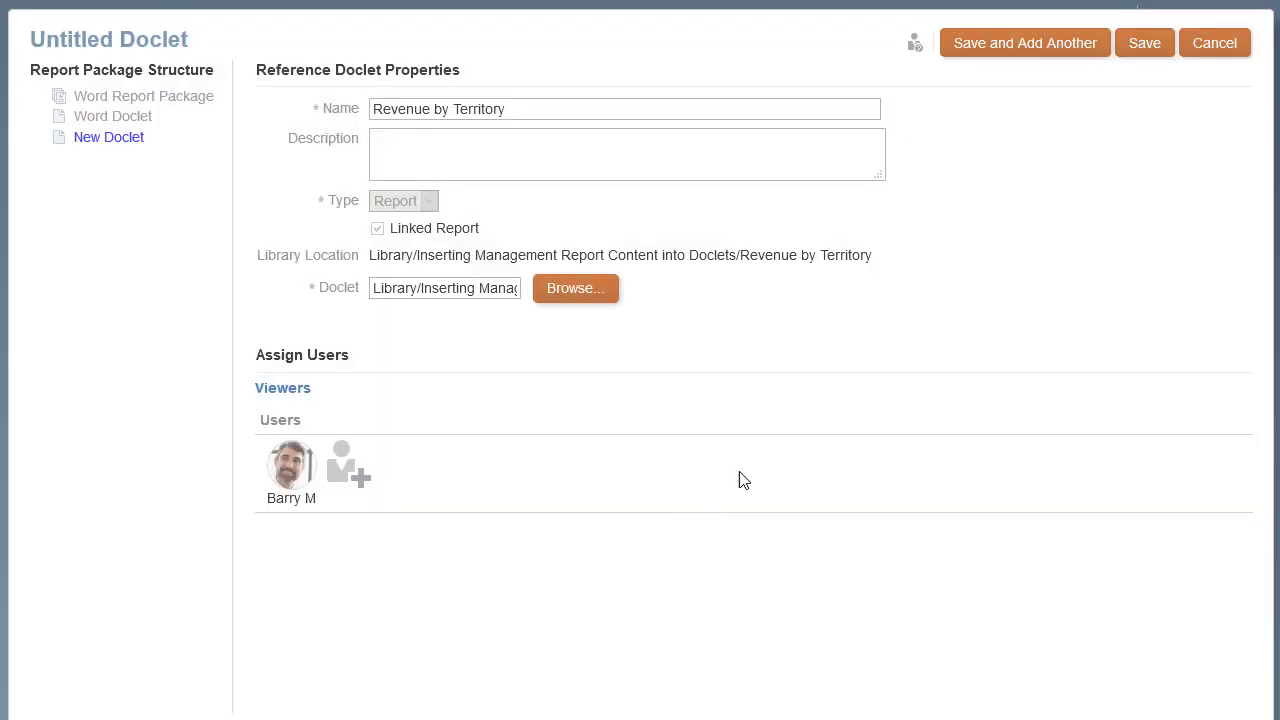
left_click(1145, 48)
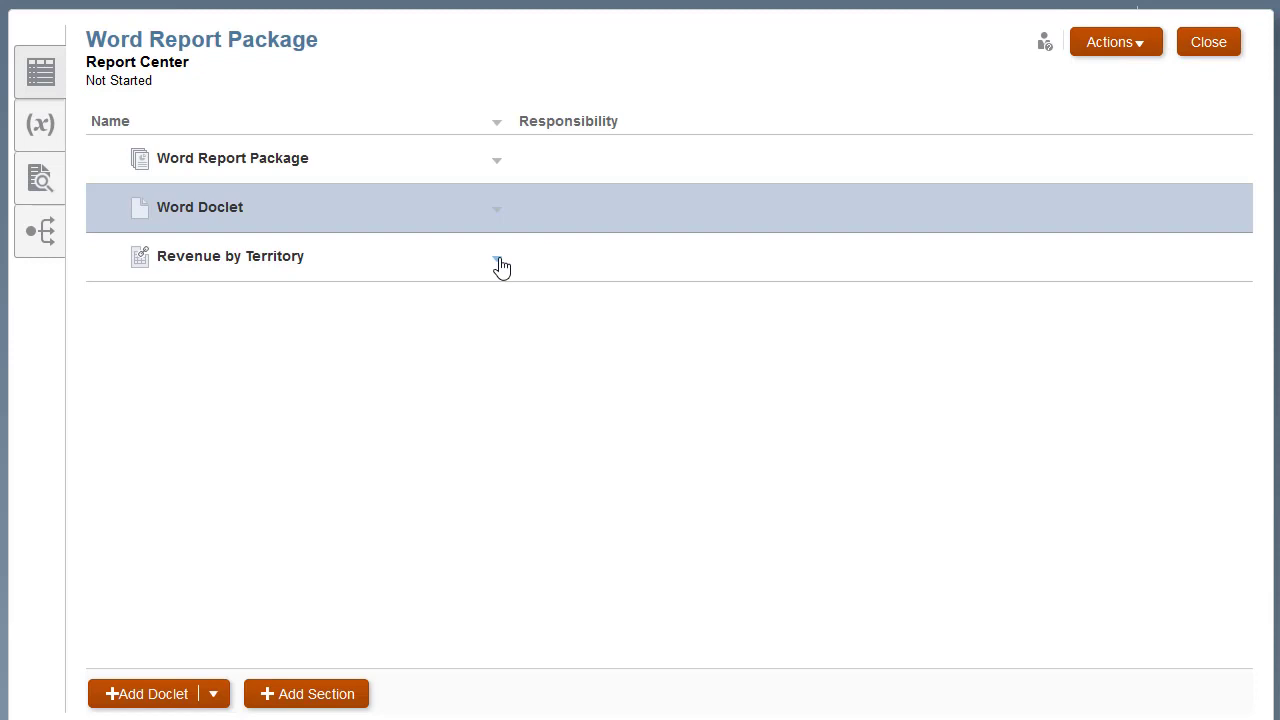
Preview the Revenue by Territory doclet's report snapshot, then close the preview
left_click(498, 262)
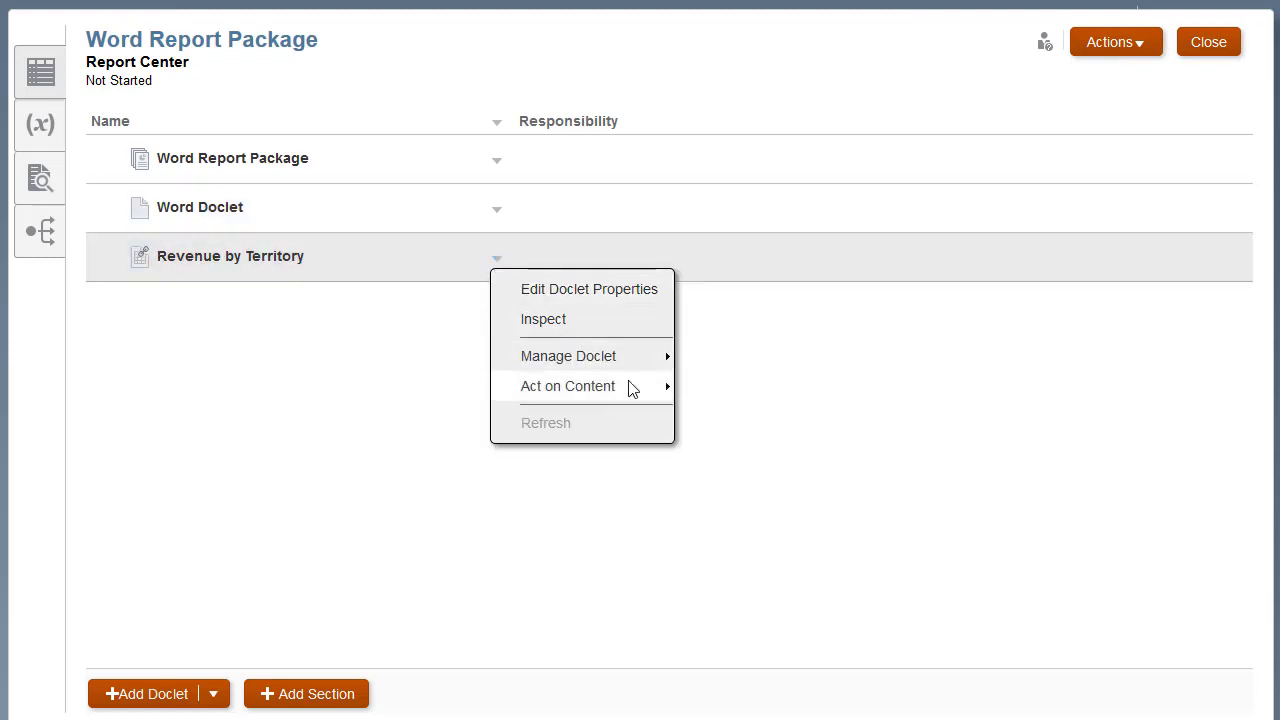
mouse_move(632, 389)
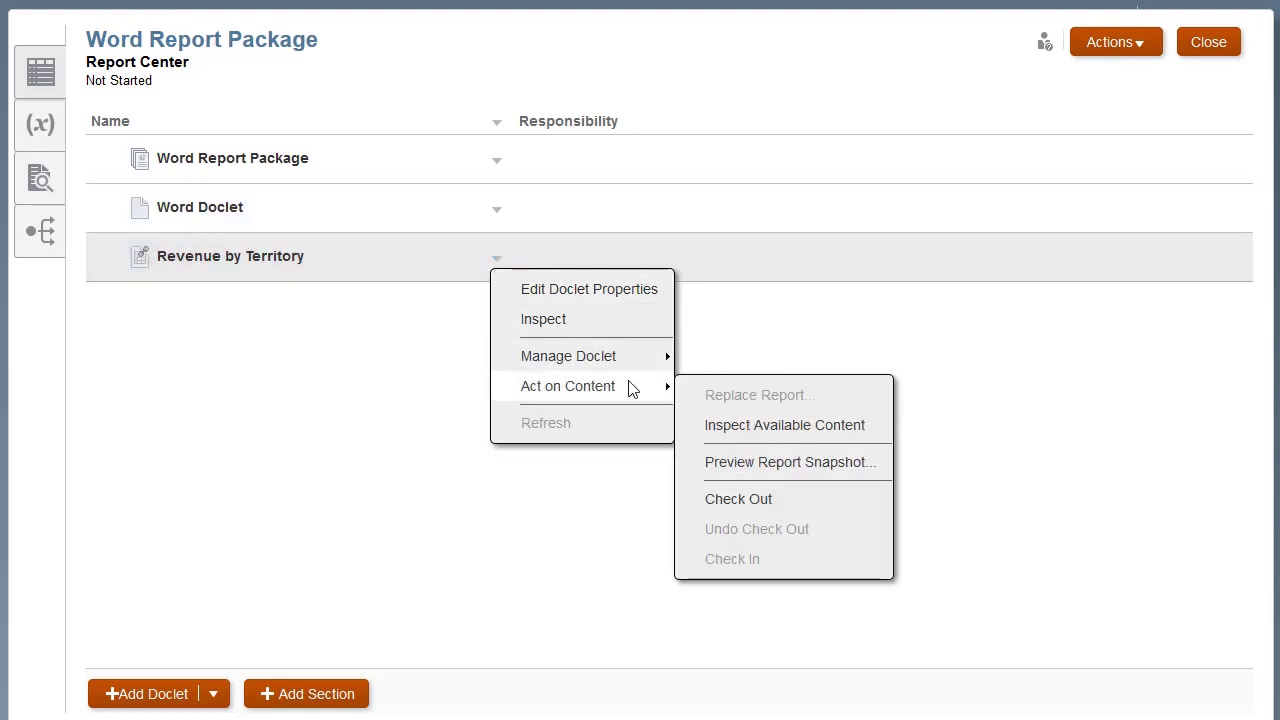
left_click(825, 461)
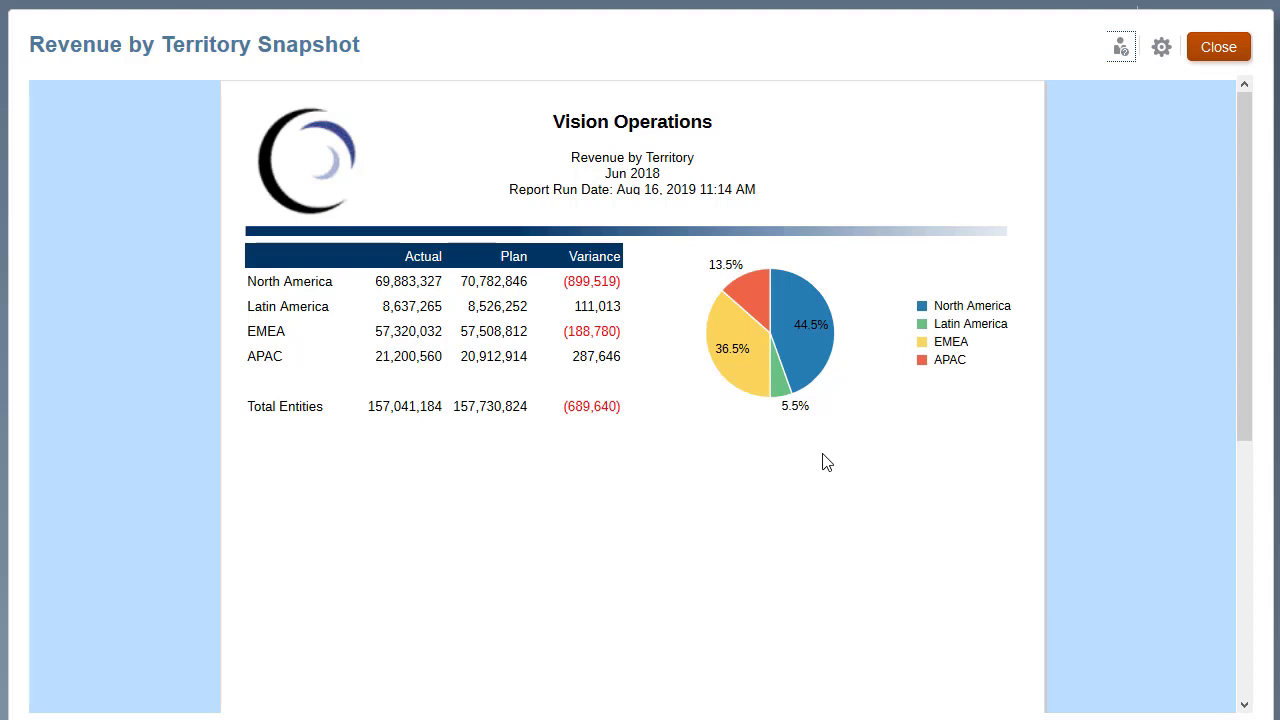
left_click(1218, 50)
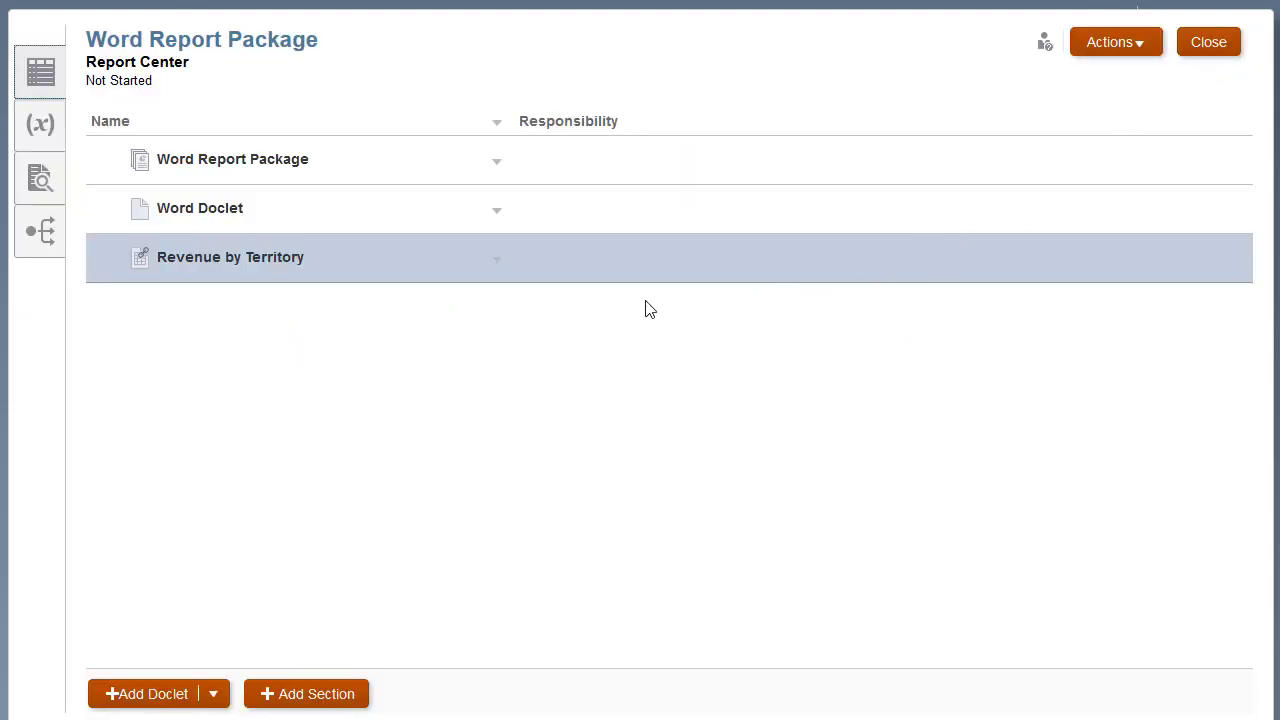
Check out the Revenue by Territory doclet
left_click(498, 272)
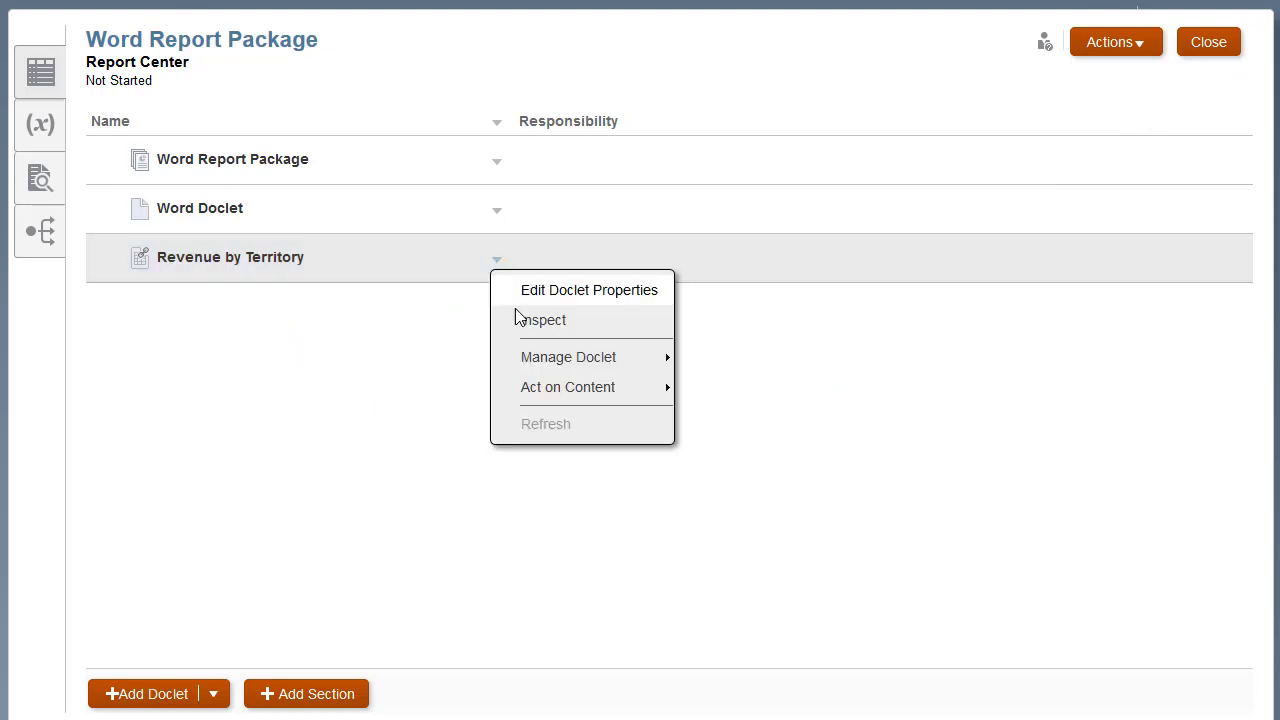
mouse_move(627, 395)
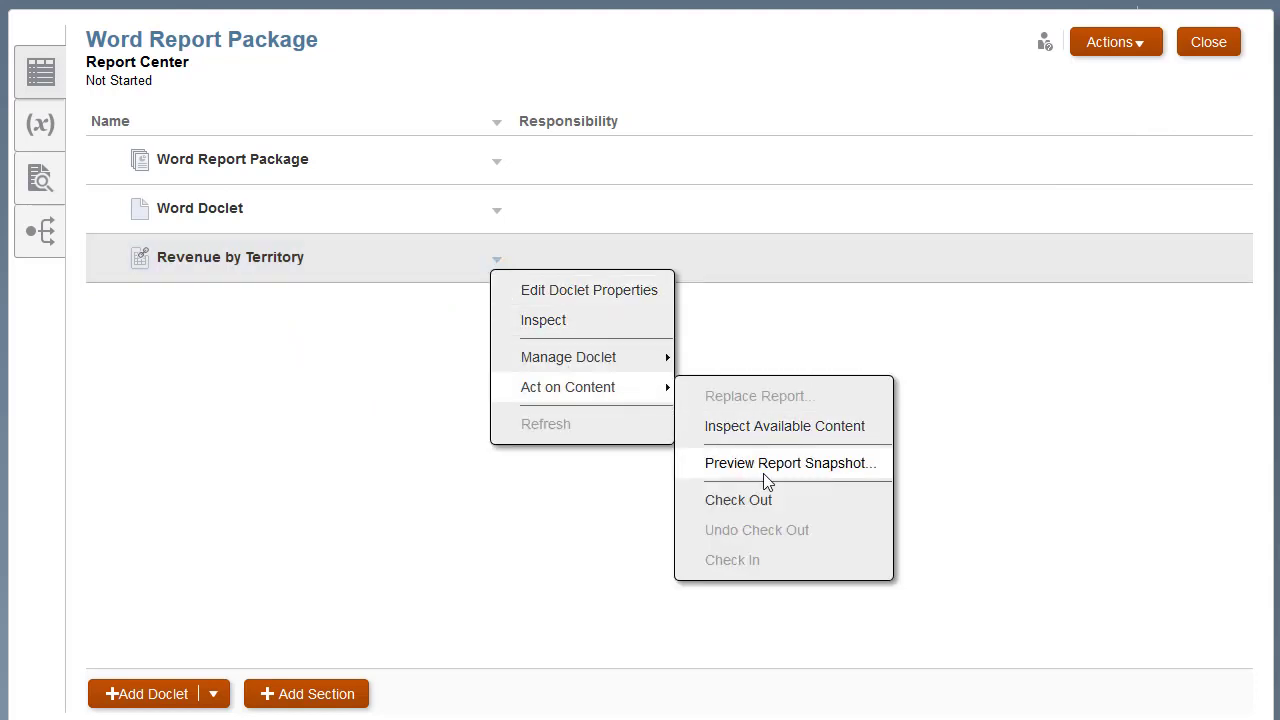
left_click(798, 502)
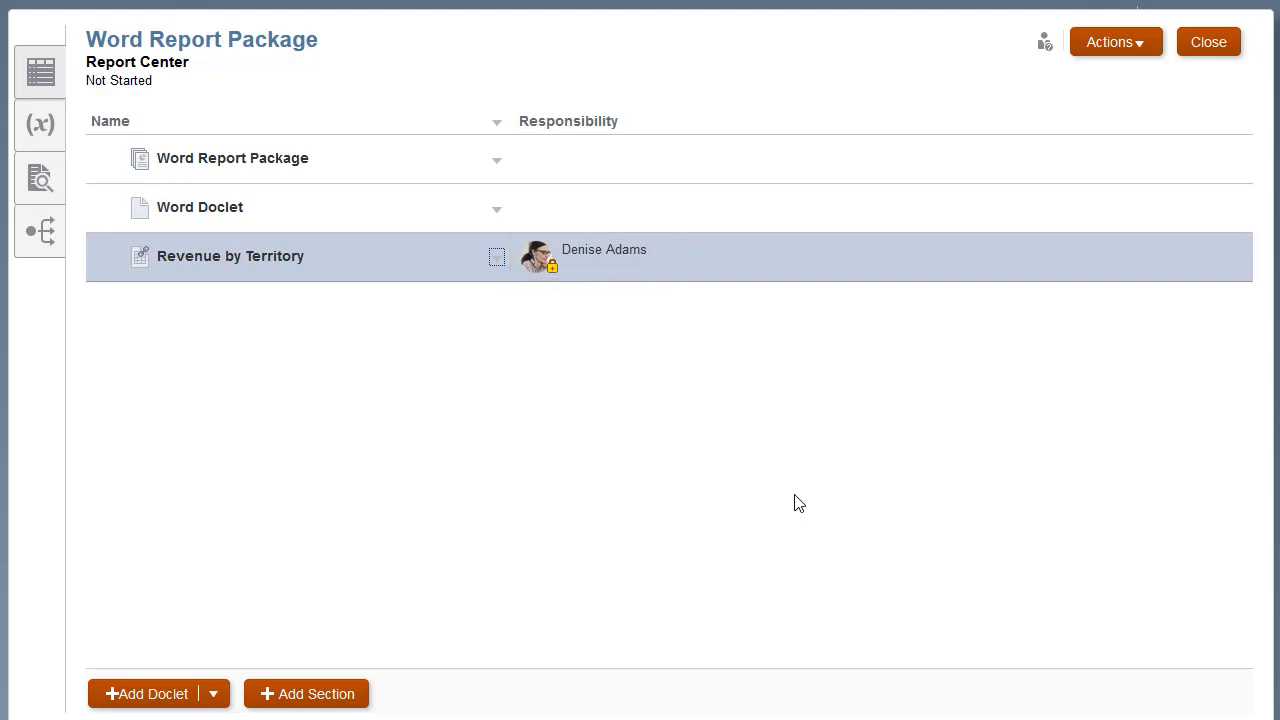
Select Chart 1 and Grid 1 as available content for Revenue by Territory
left_click(497, 258)
mouse_move(640, 390)
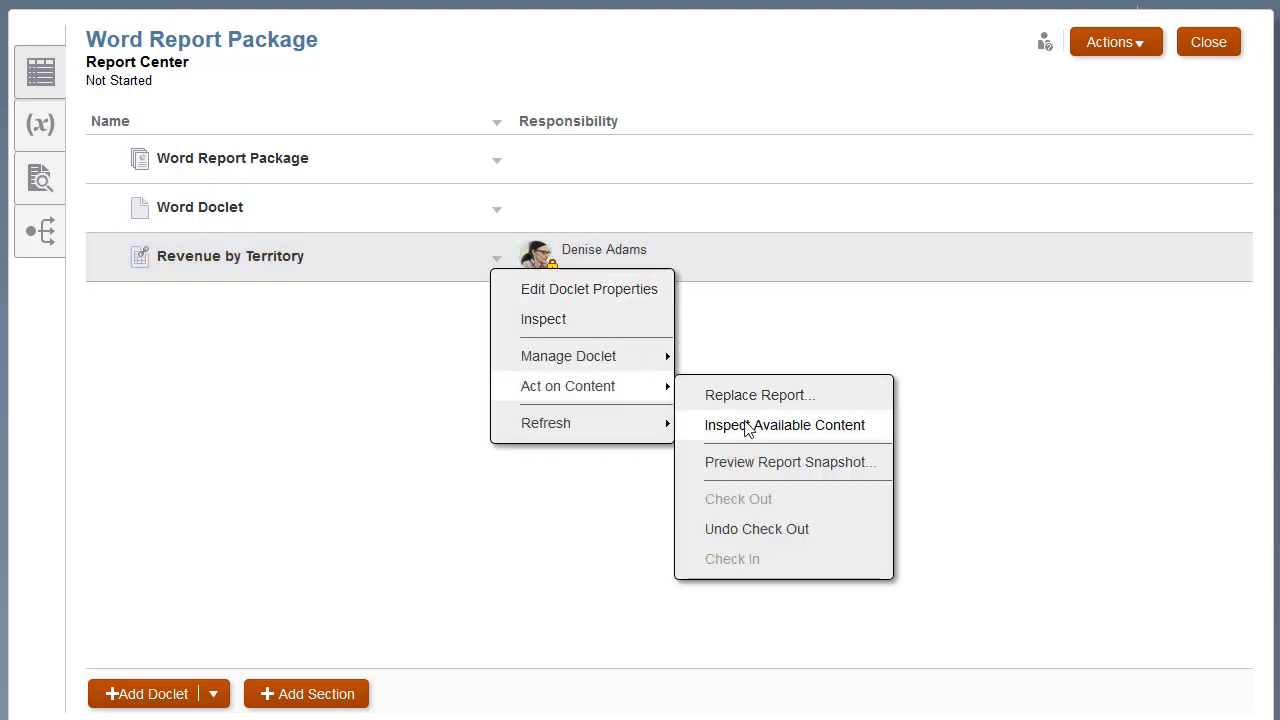
left_click(782, 430)
left_click(950, 138)
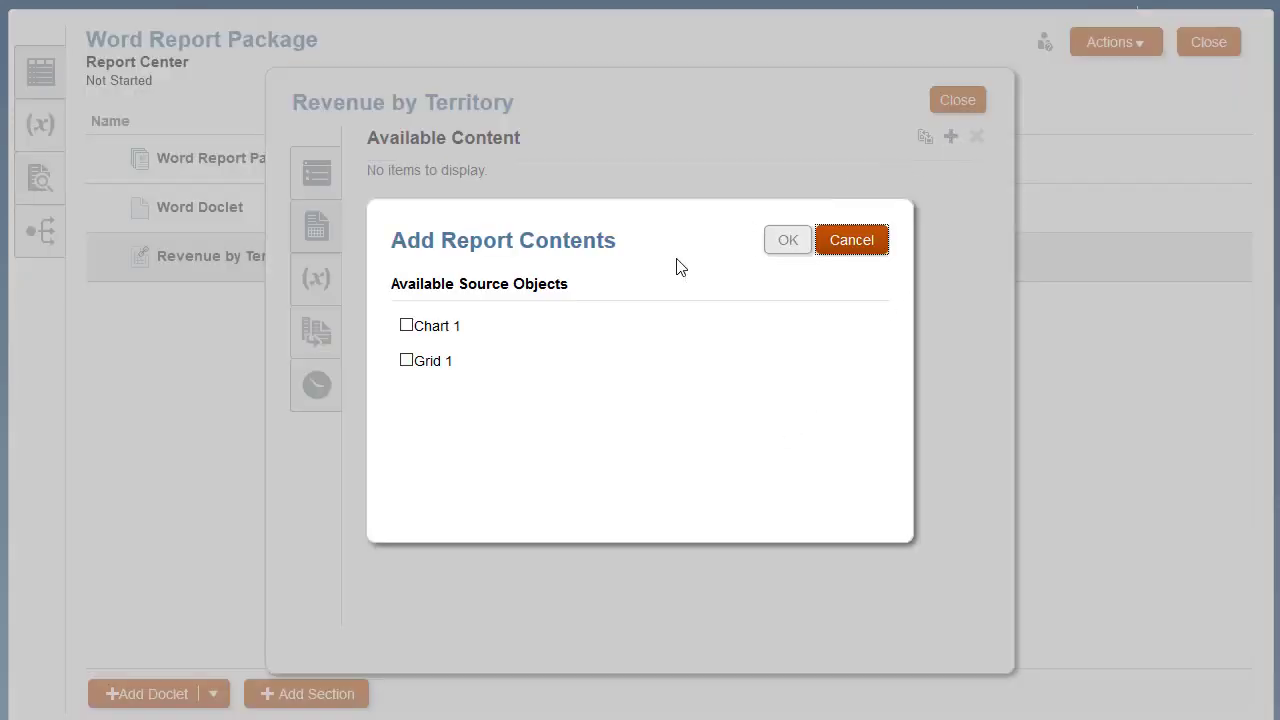
left_click(406, 326)
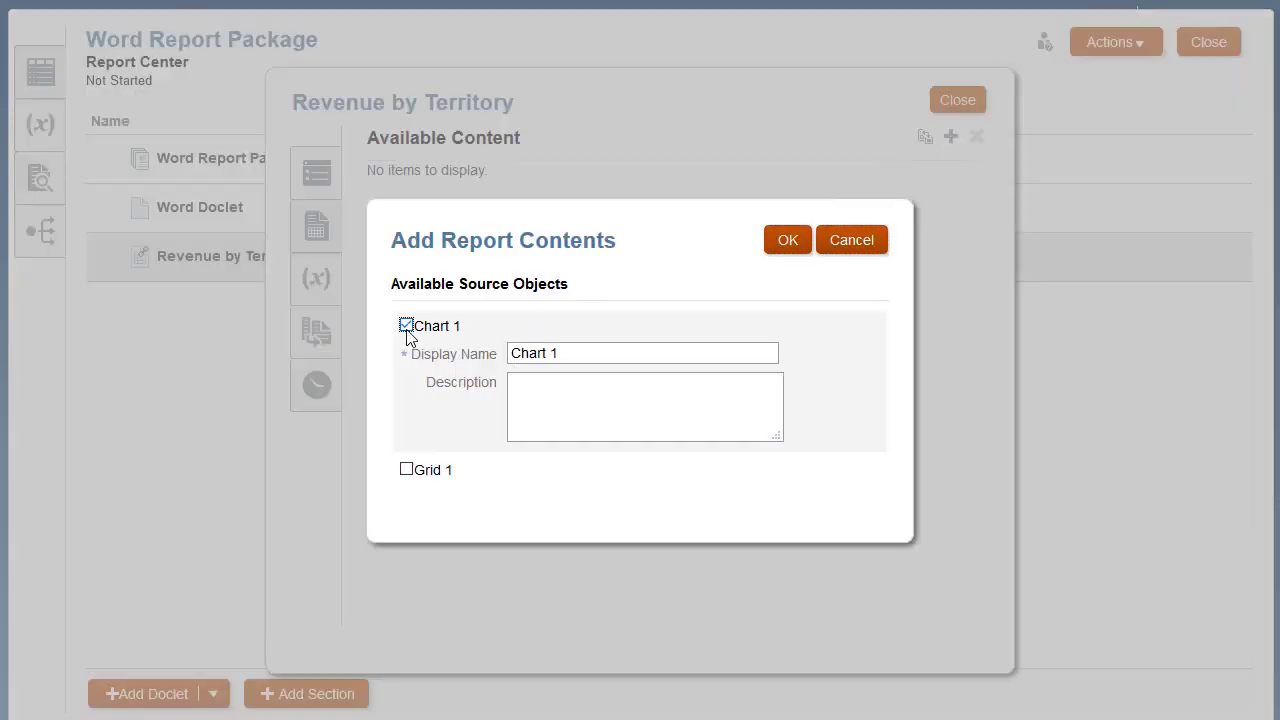
left_click(406, 470)
Paste descriptions for Chart 1 and Grid 1, then add them as content
left_click(530, 390)
type("Revenue by Territory")
left_click_drag(878, 405, 886, 498)
left_click(557, 460)
type("Revenue by Territory")
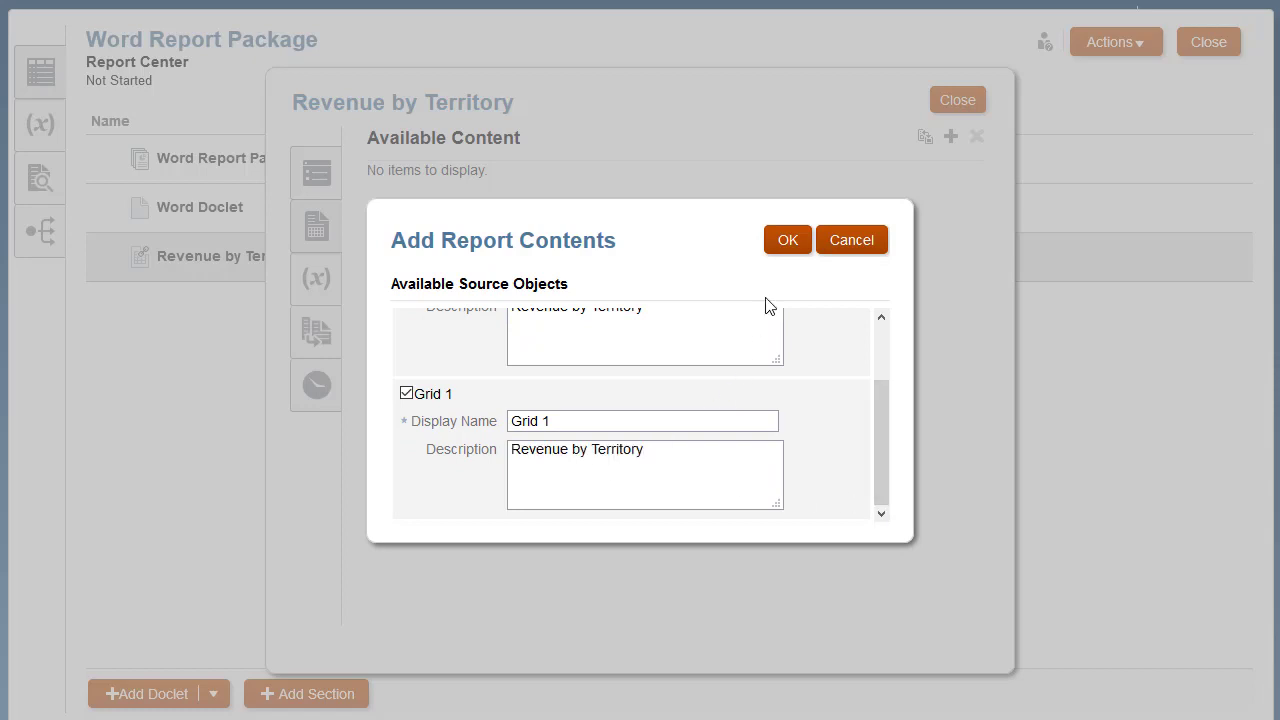
left_click(788, 242)
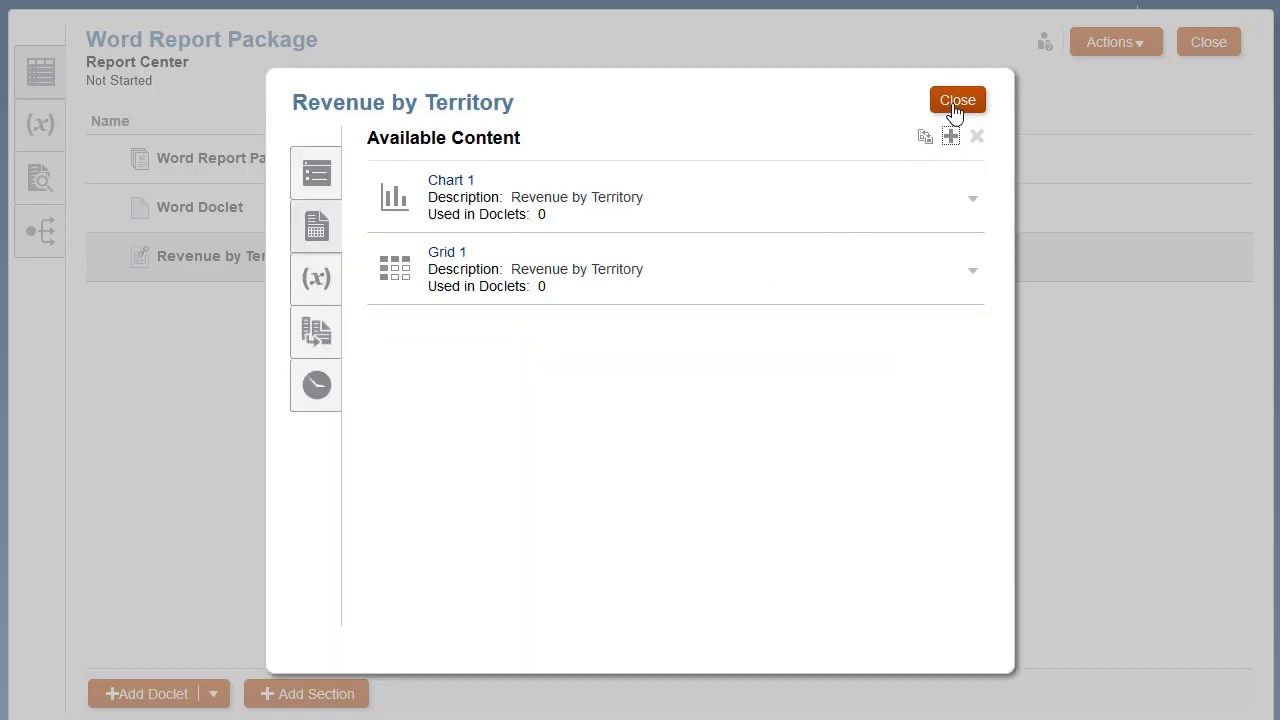
left_click(955, 100)
Check the Revenue by Territory doclet back in
left_click(495, 262)
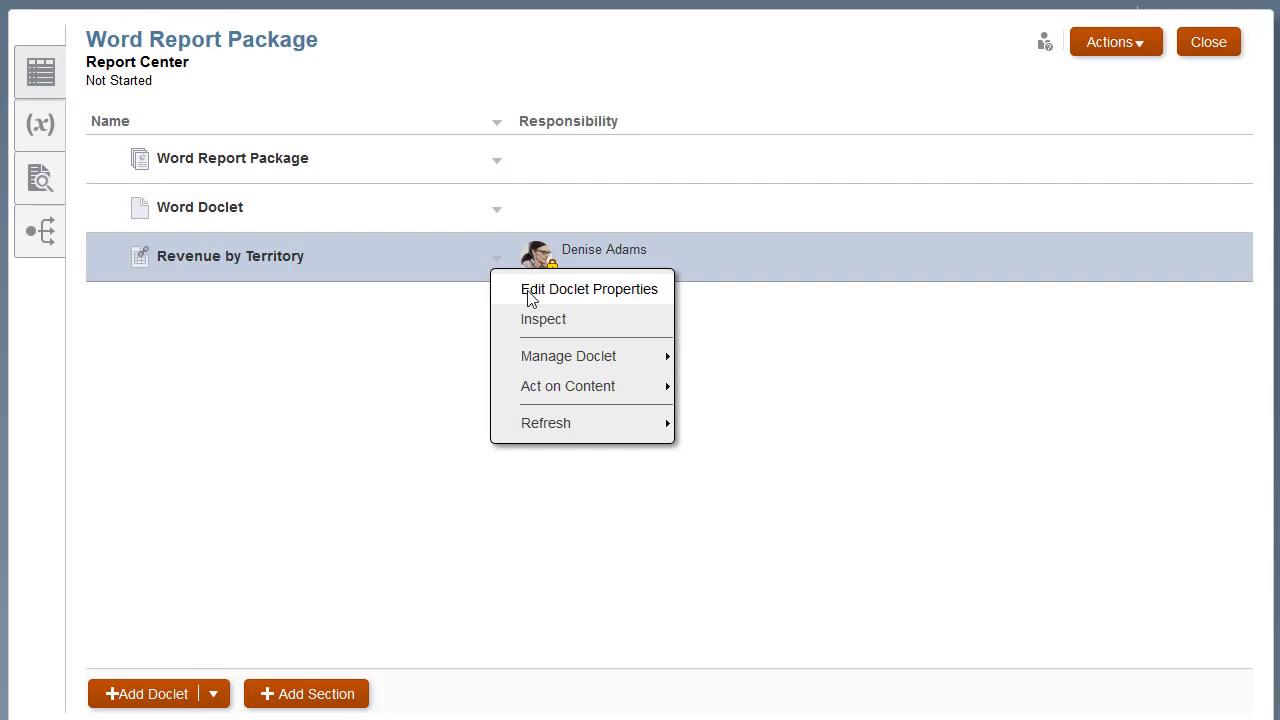
mouse_move(640, 390)
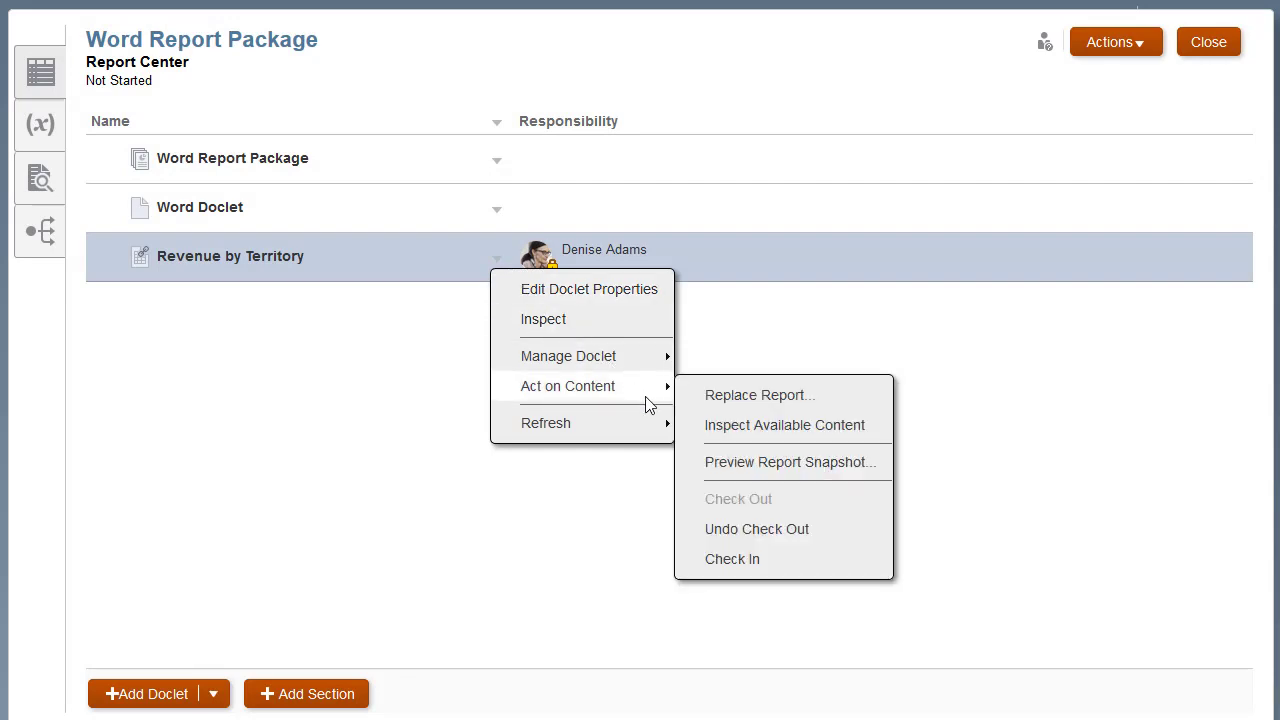
left_click(812, 568)
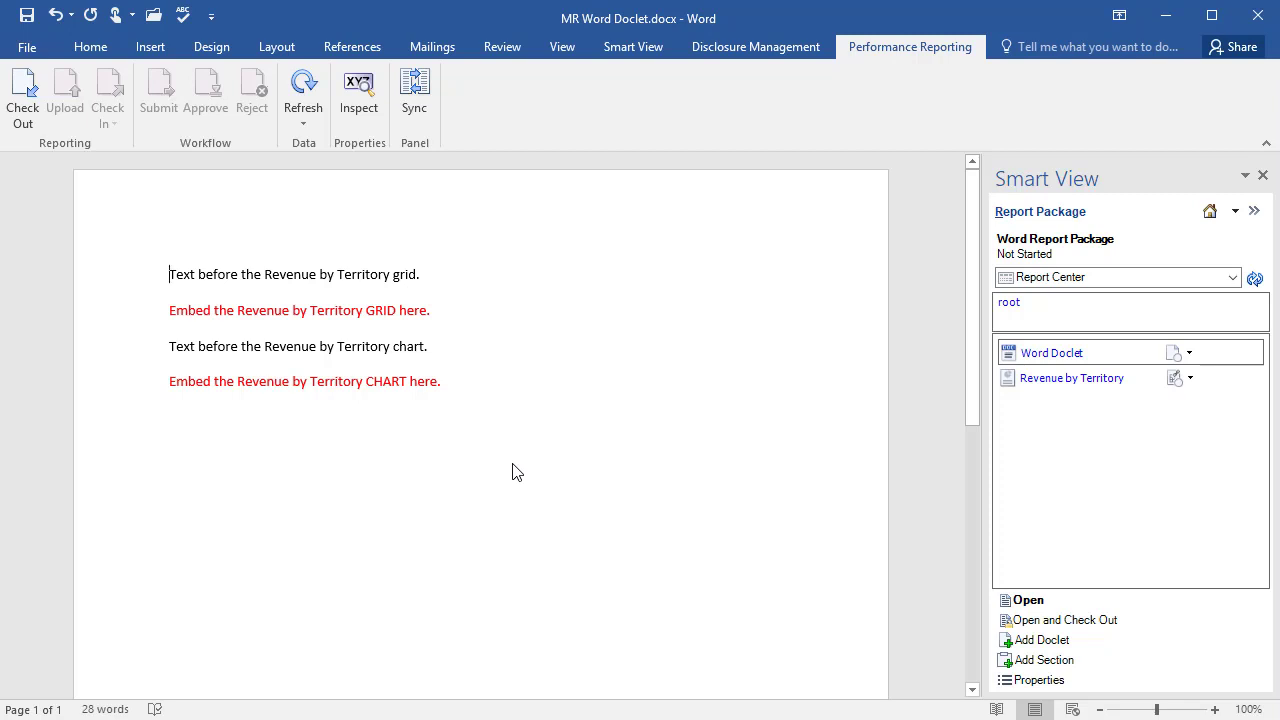
Check out the Word Doclet and replace the red grid placeholder with embedded Grid 1
left_click(28, 93)
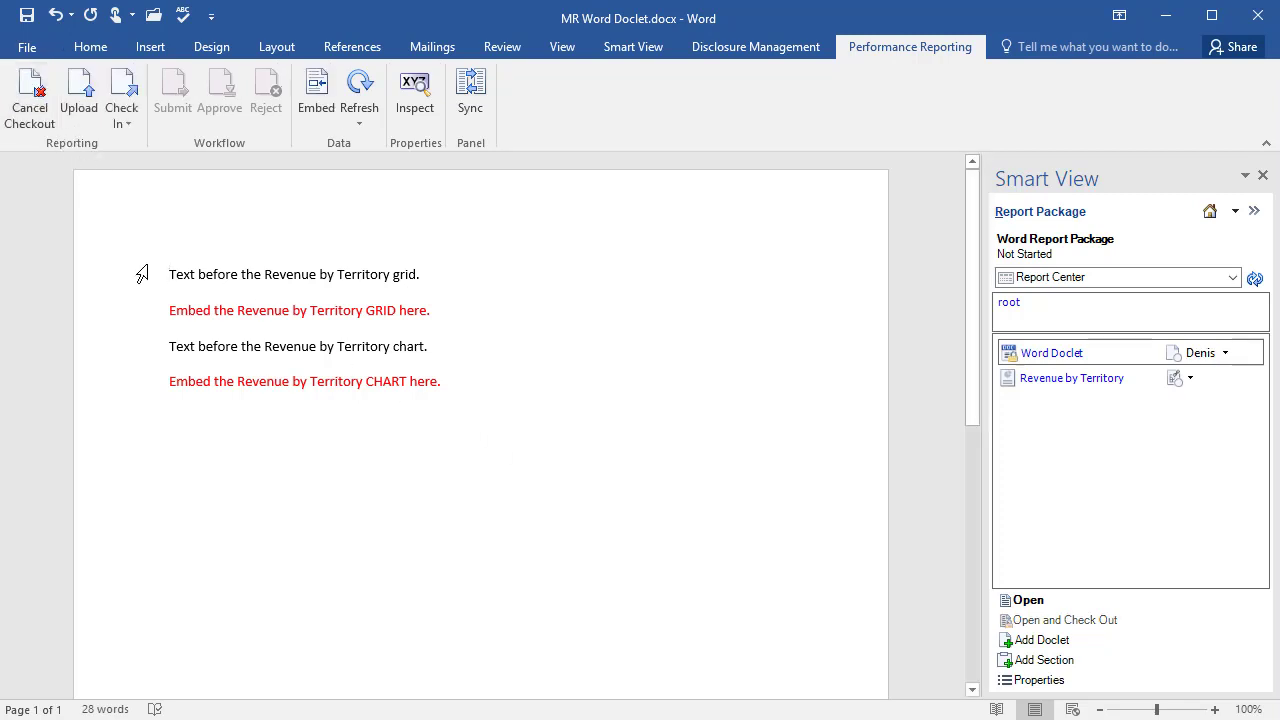
left_click(170, 310)
key("Delete")
key("Delete")
key("Delete")
key("Delete")
key("Delete")
key("Delete")
key("Delete")
key("Delete")
key("Delete")
key("Delete")
key("Delete")
key("Delete")
key("Delete")
key("Delete")
key("Delete")
key("Delete")
key("Delete")
key("Delete")
key("Delete")
key("Delete")
Replace the red chart placeholder with the embedded Chart 1 pie chart, then check in
key("Delete")
key("Delete")
key("Delete")
key("Delete")
key("Delete")
key("Delete")
key("Delete")
key("Delete")
key("Delete")
key("Delete")
key("Delete")
key("Delete")
left_click(316, 90)
left_click(722, 377)
left_click(855, 252)
key("Down")
key("Down")
key("Delete")
key("Delete")
key("Delete")
key("Delete")
key("Delete")
key("Delete")
key("Delete")
key("Delete")
key("Delete")
key("Delete")
key("Delete")
key("Delete")
key("Delete")
key("Delete")
key("Delete")
key("Delete")
key("Delete")
key("Delete")
key("Delete")
key("Delete")
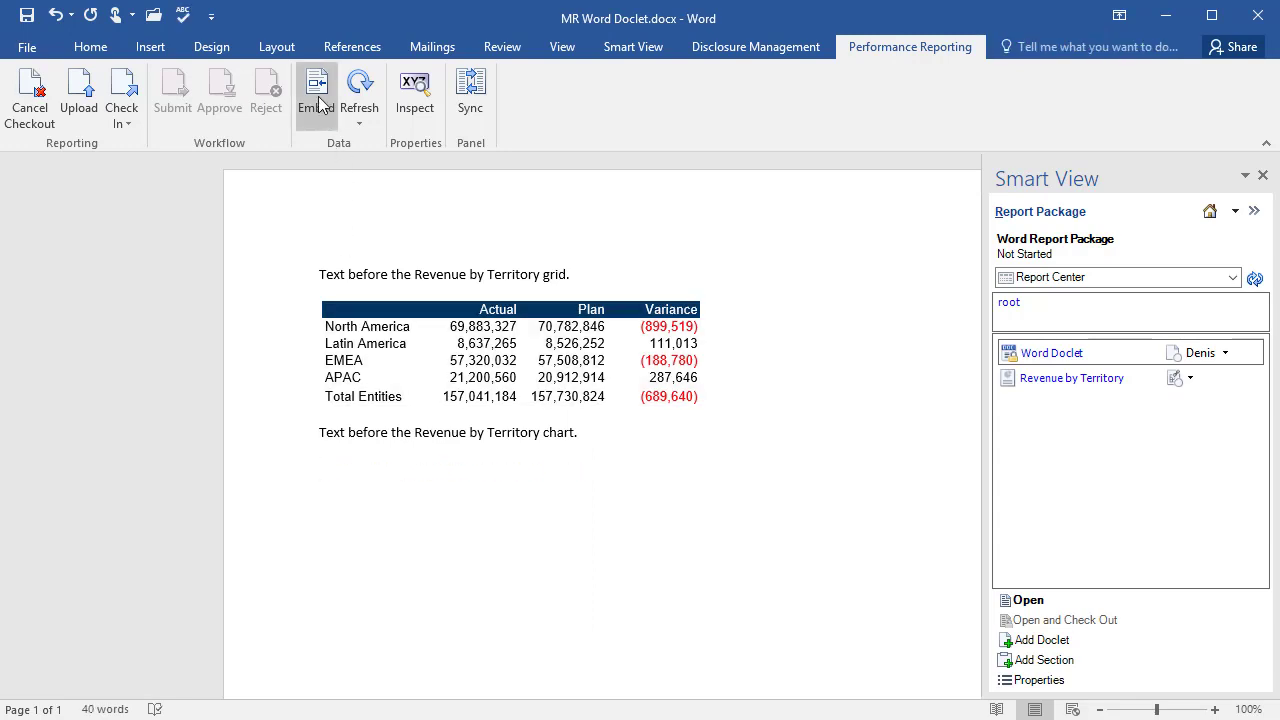
left_click(318, 100)
left_click(959, 330)
left_click(1080, 247)
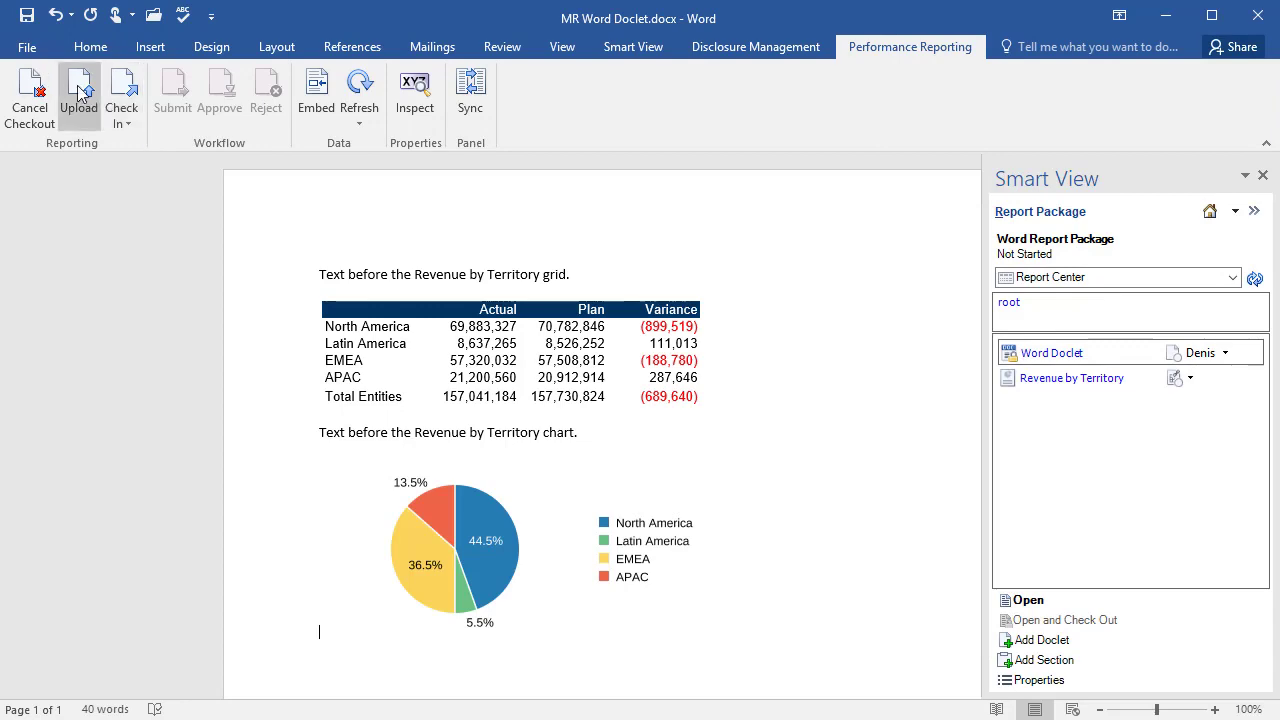
left_click(122, 118)
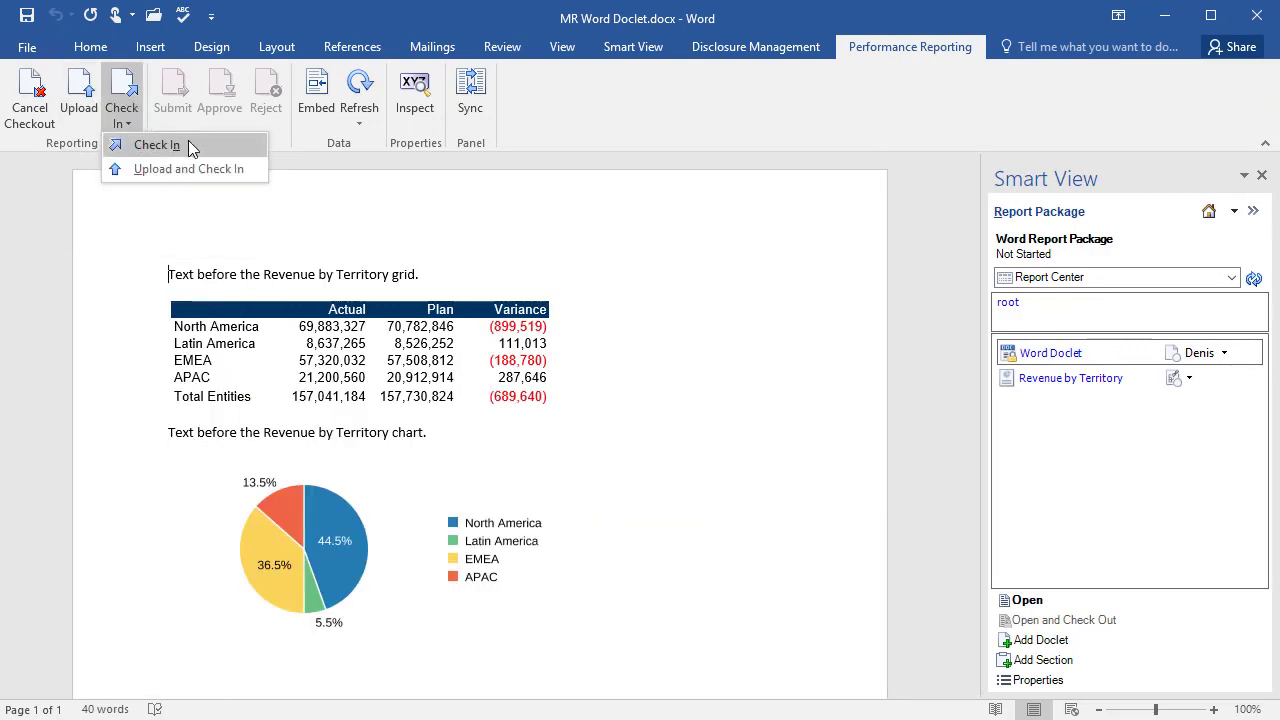
left_click(188, 145)
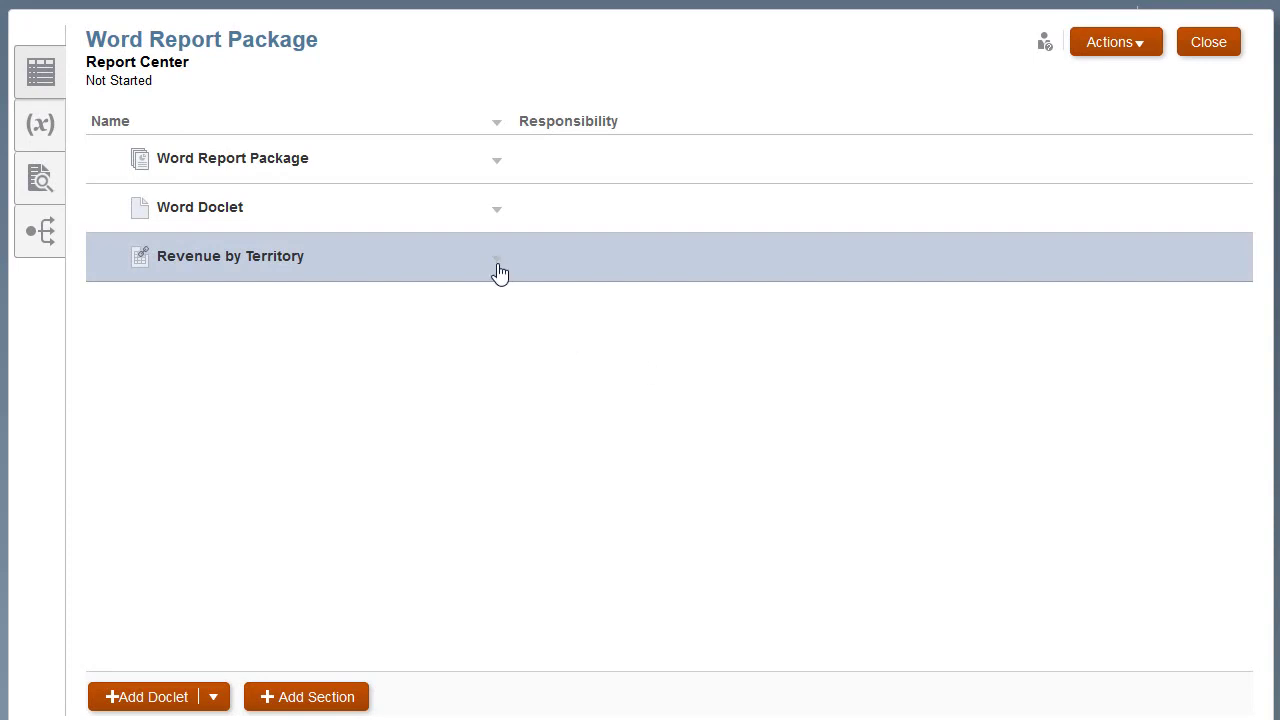
left_click(498, 263)
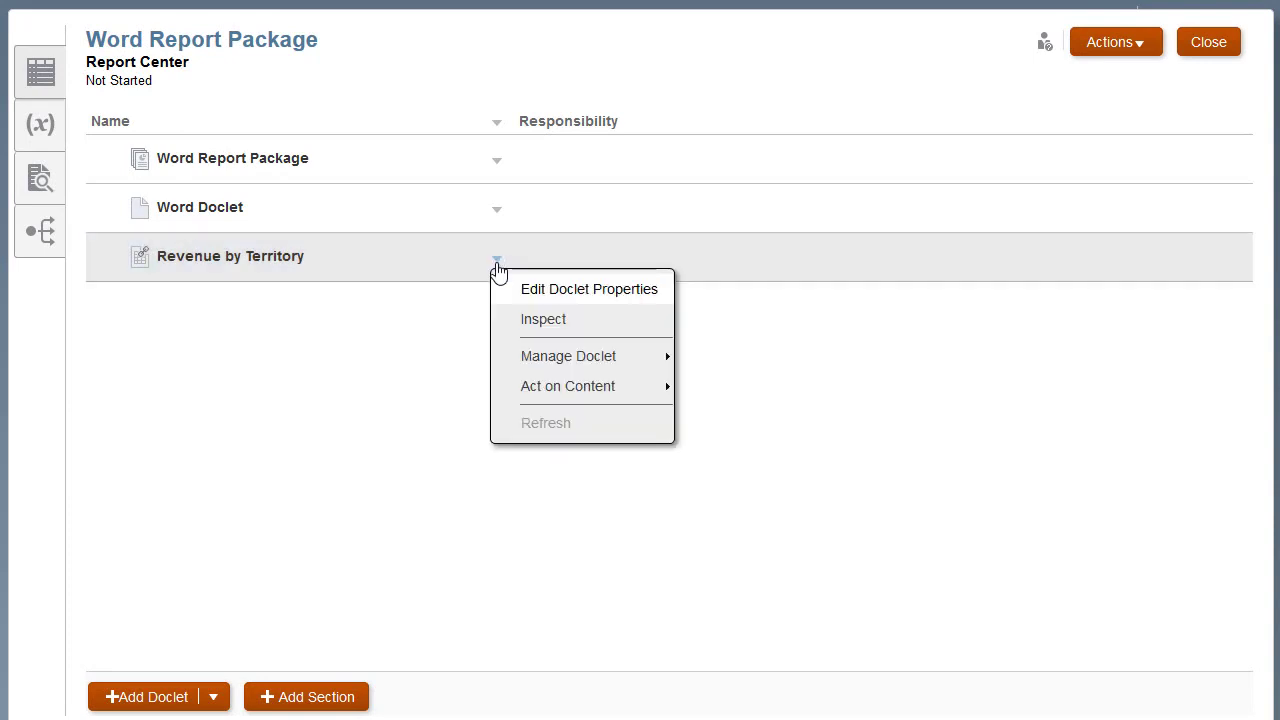
mouse_move(634, 390)
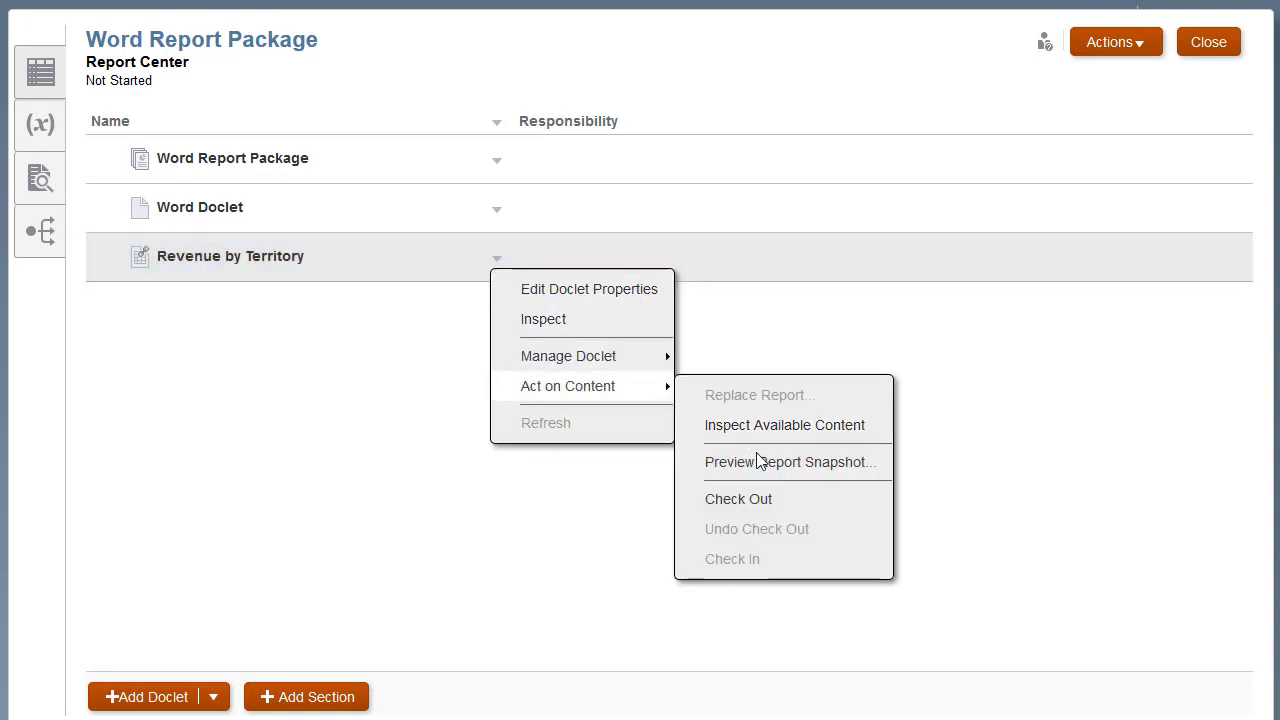
left_click(806, 500)
left_click(496, 262)
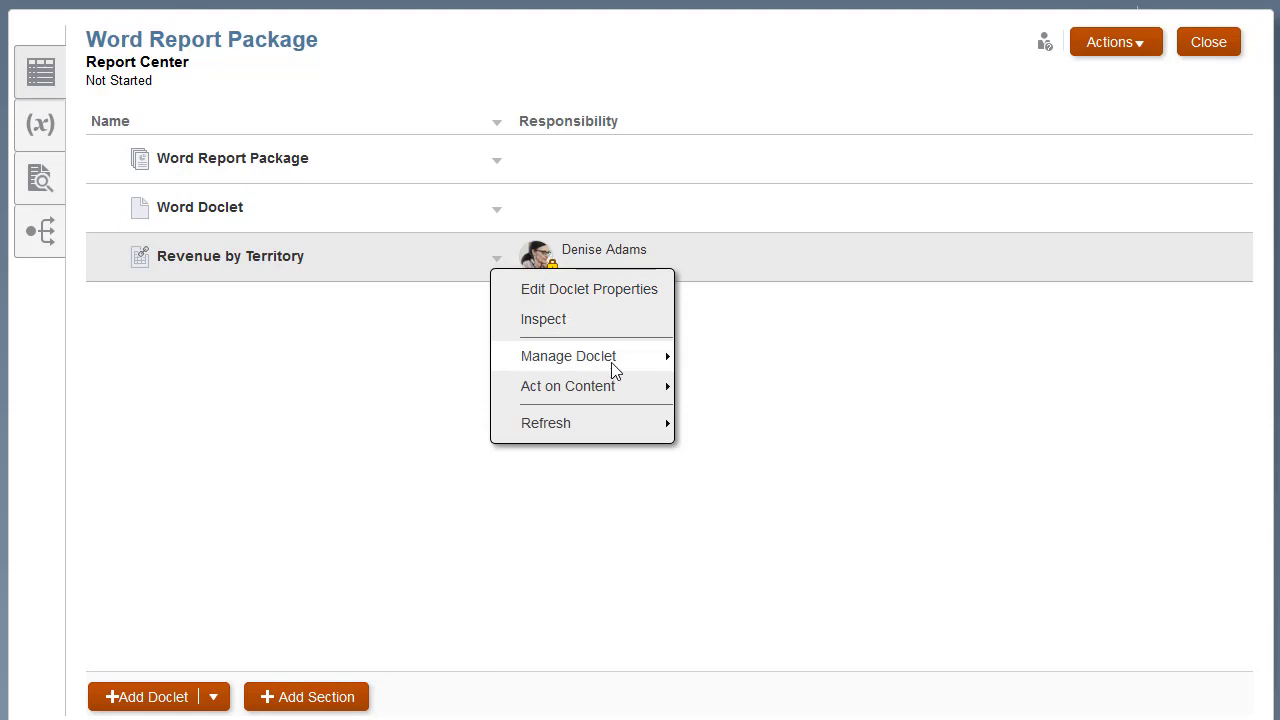
mouse_move(645, 392)
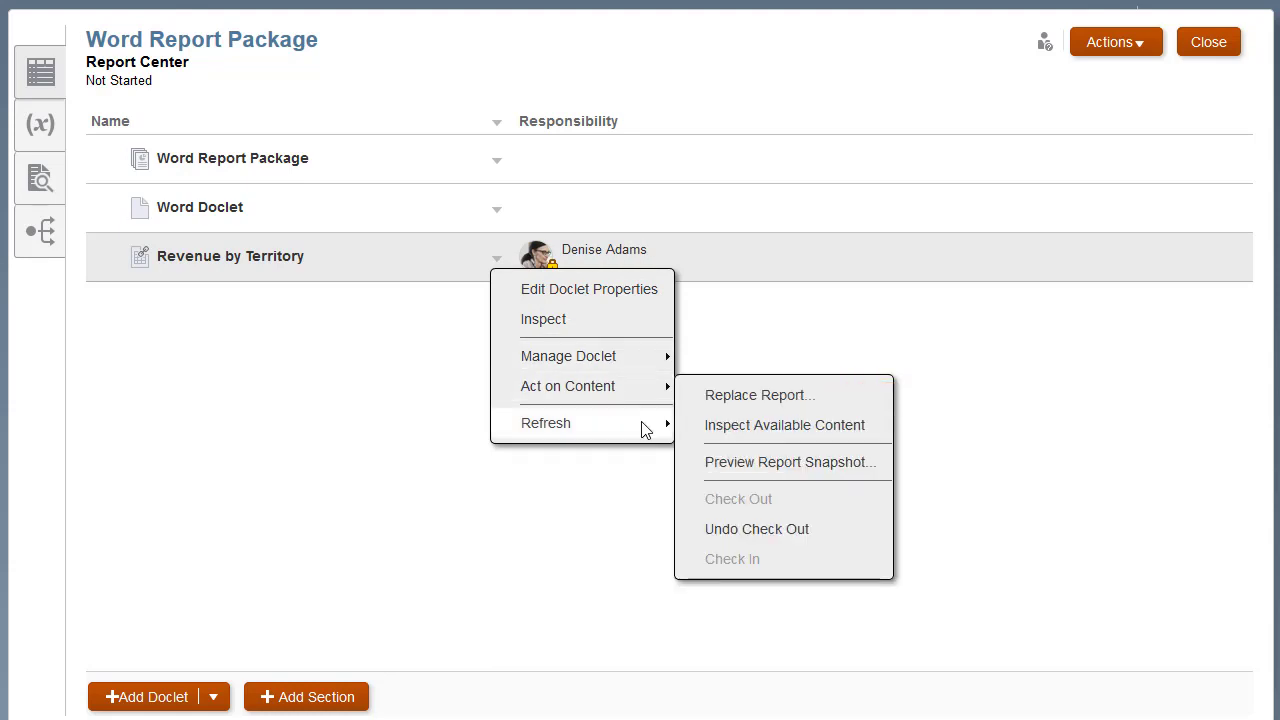
mouse_move(645, 430)
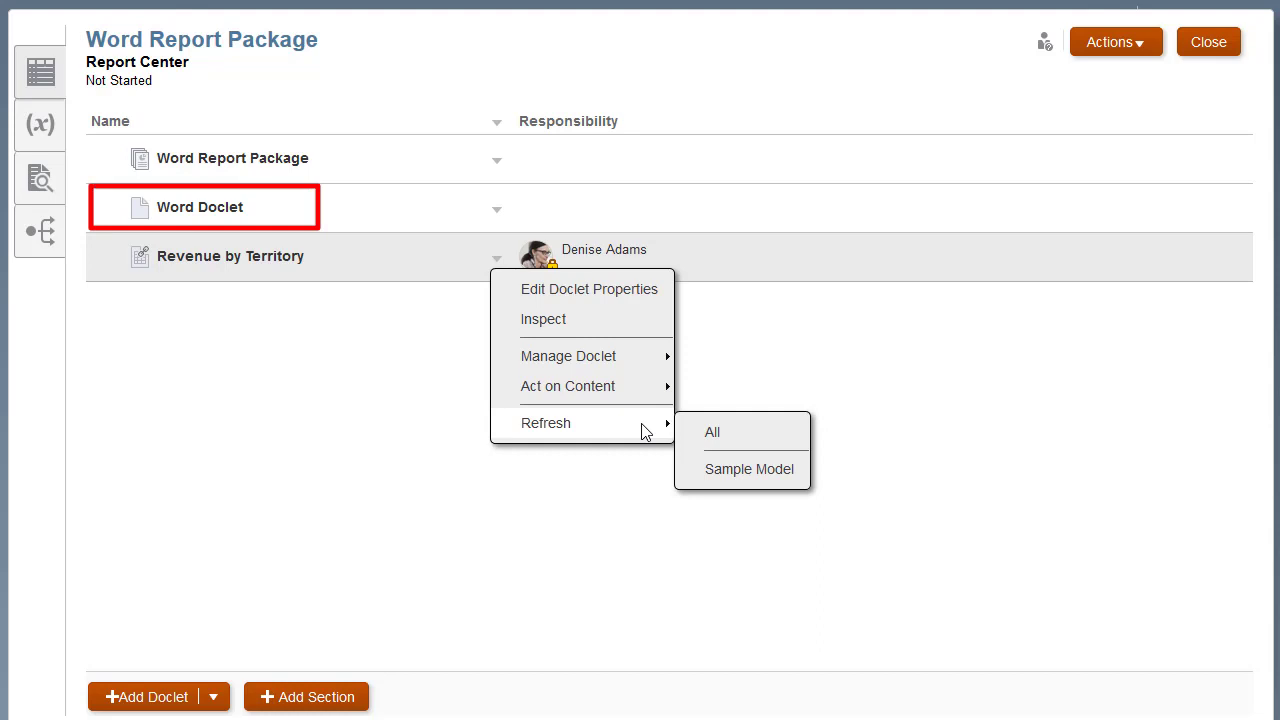
left_click(837, 528)
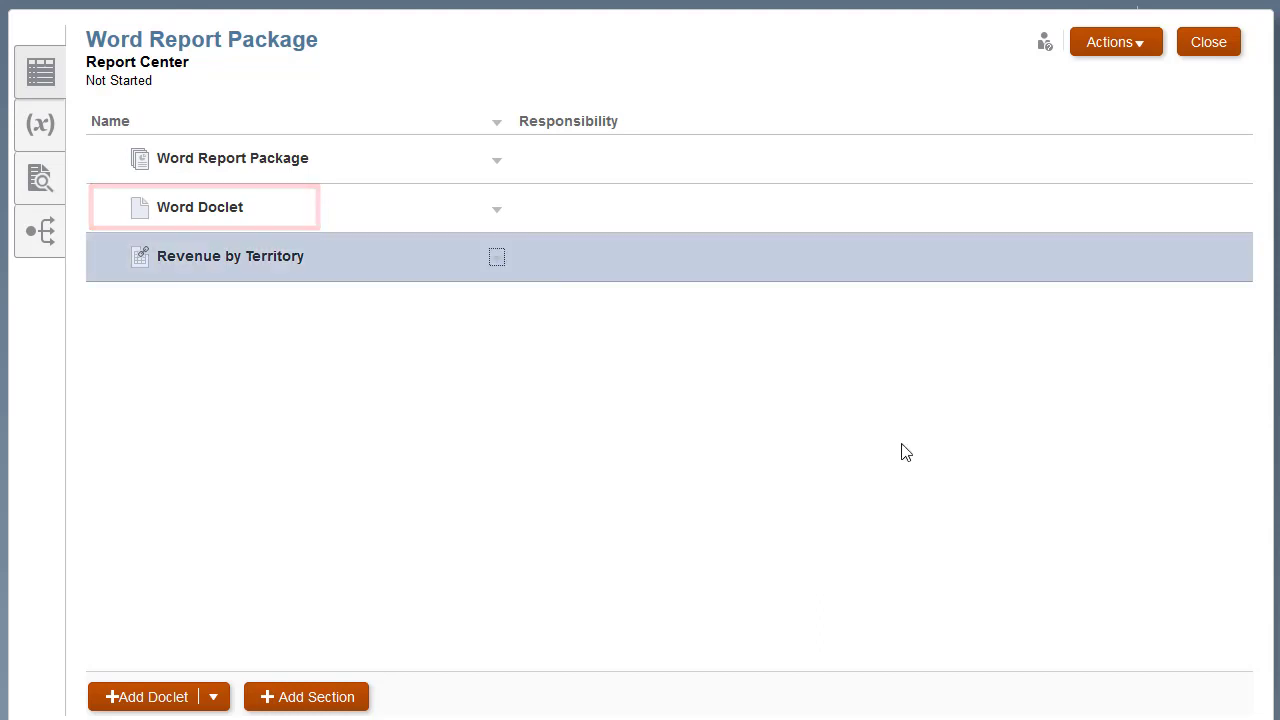
left_click(1208, 48)
In the PDF Report Package, add a Report-type doclet sourced from Revenue by Territory
left_click(517, 312)
left_click(222, 694)
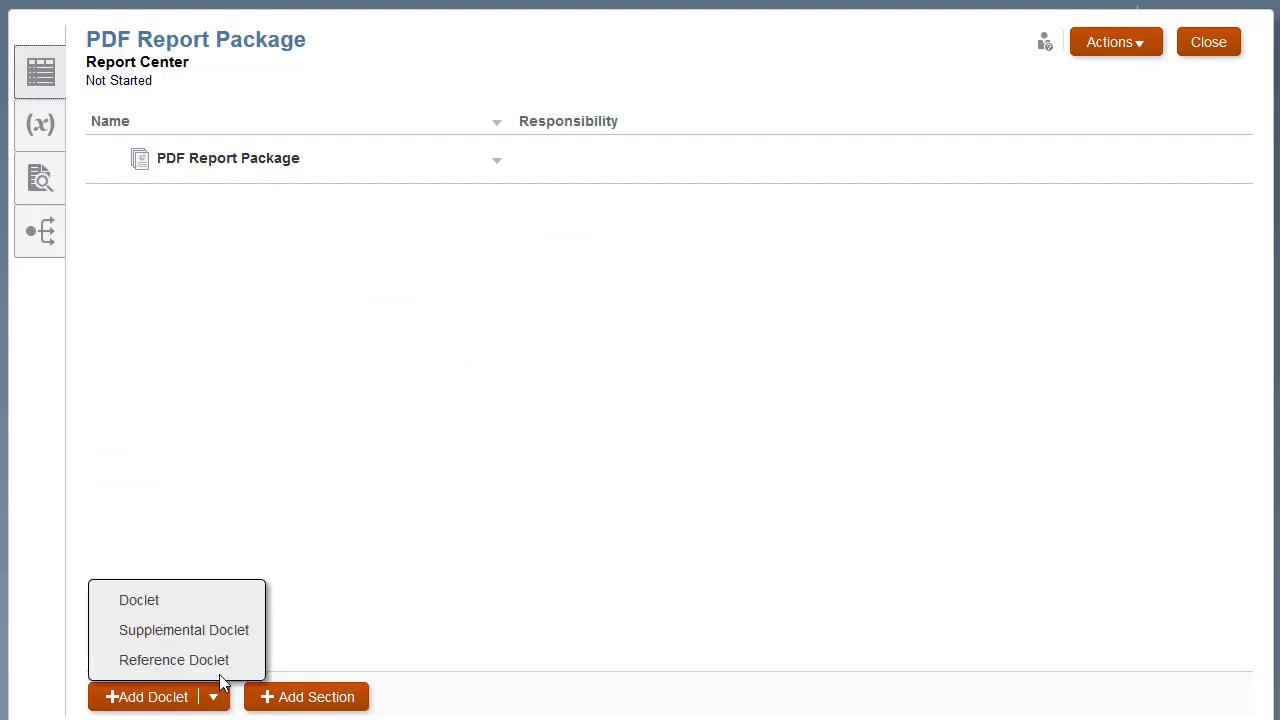
left_click(228, 602)
left_click(397, 229)
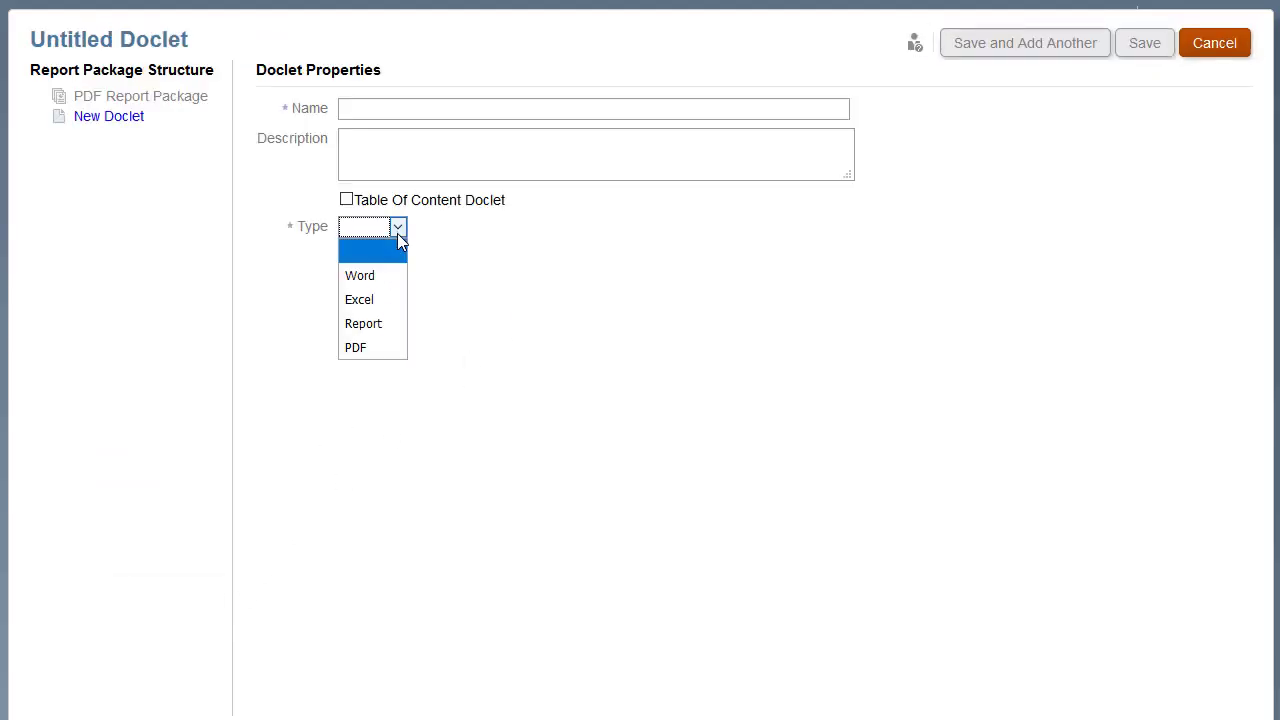
left_click(395, 324)
left_click(540, 265)
left_click(550, 262)
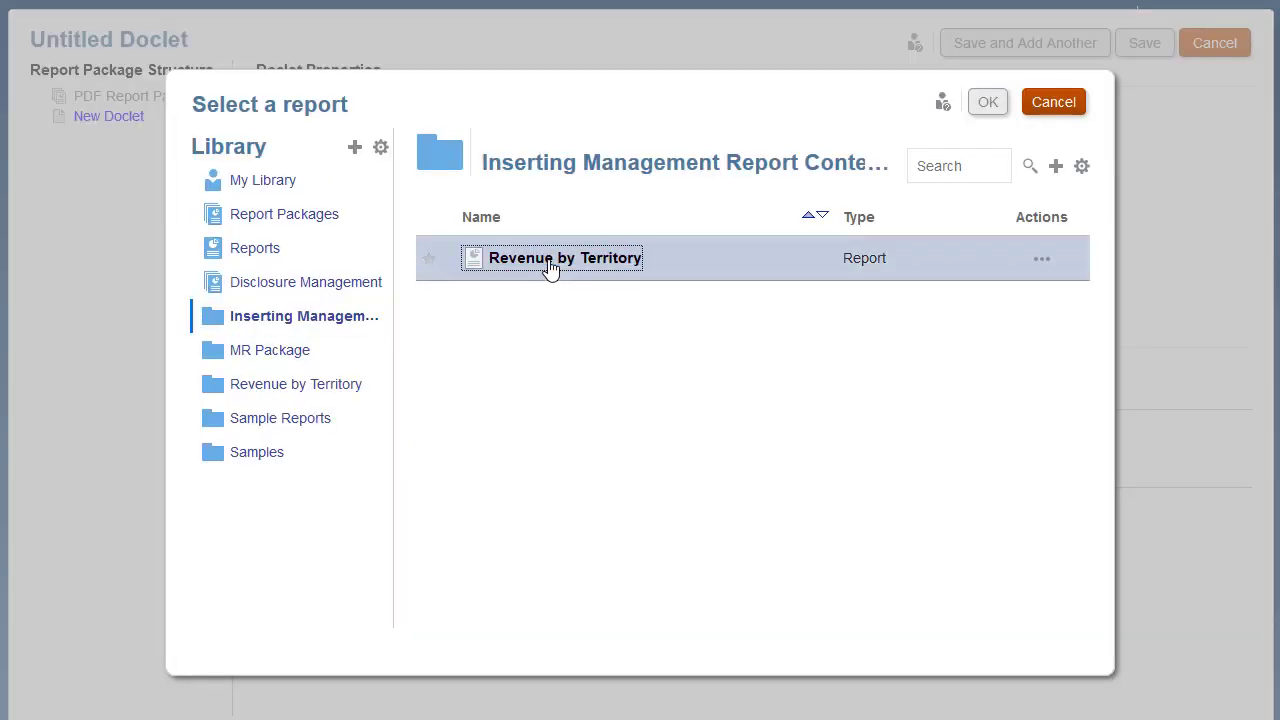
double_click(550, 262)
Accept the report's point of view, save the doclet, and preview Revenue by Territory
left_click(766, 335)
left_click(738, 245)
left_click(1143, 55)
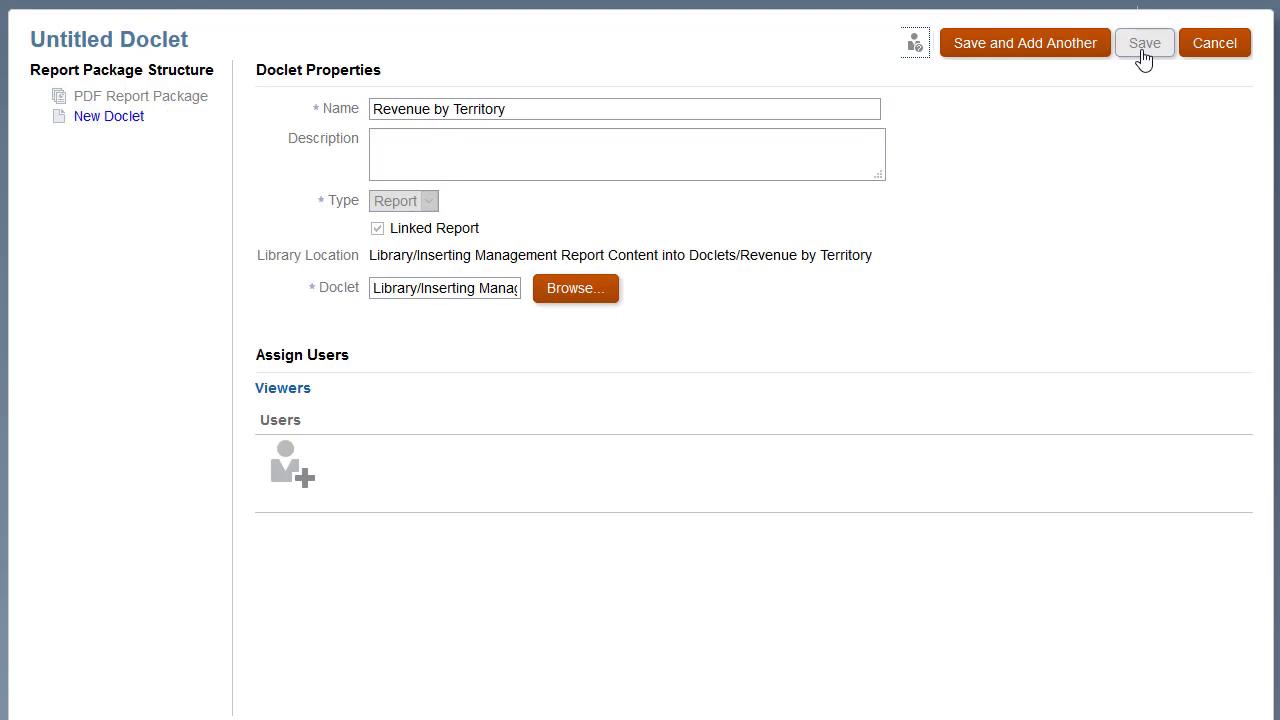
left_click(496, 209)
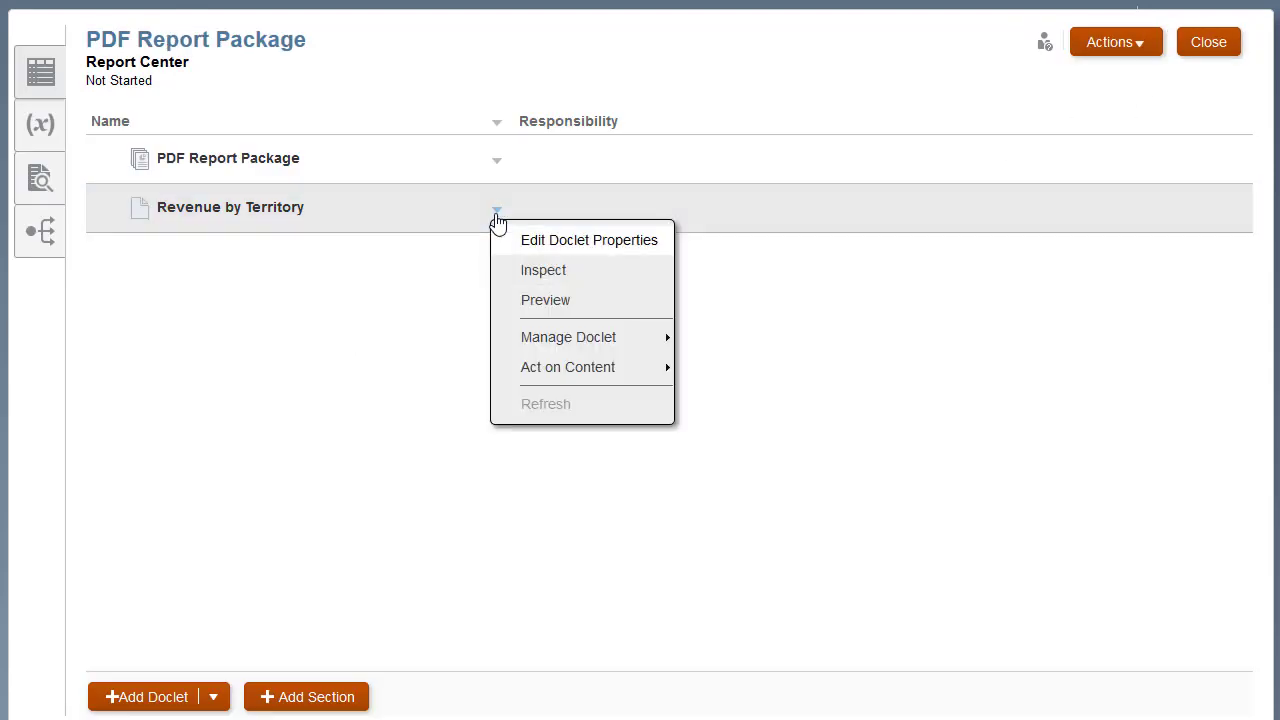
left_click(598, 307)
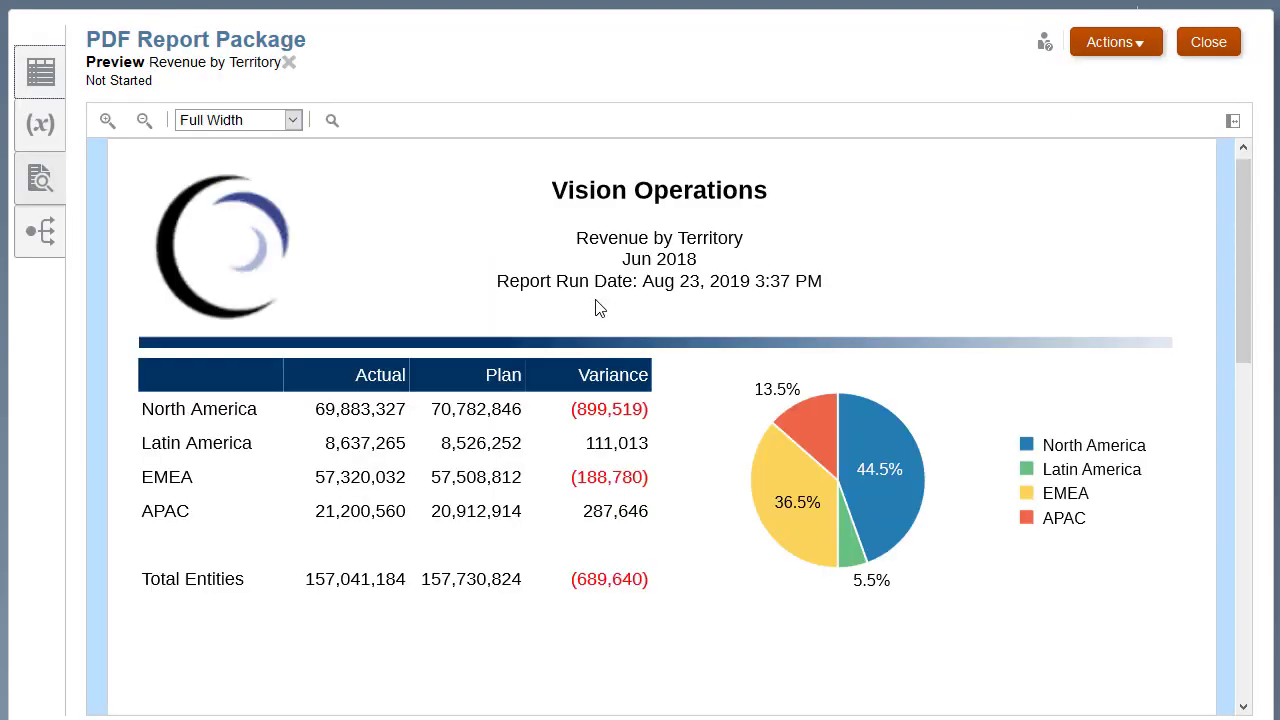